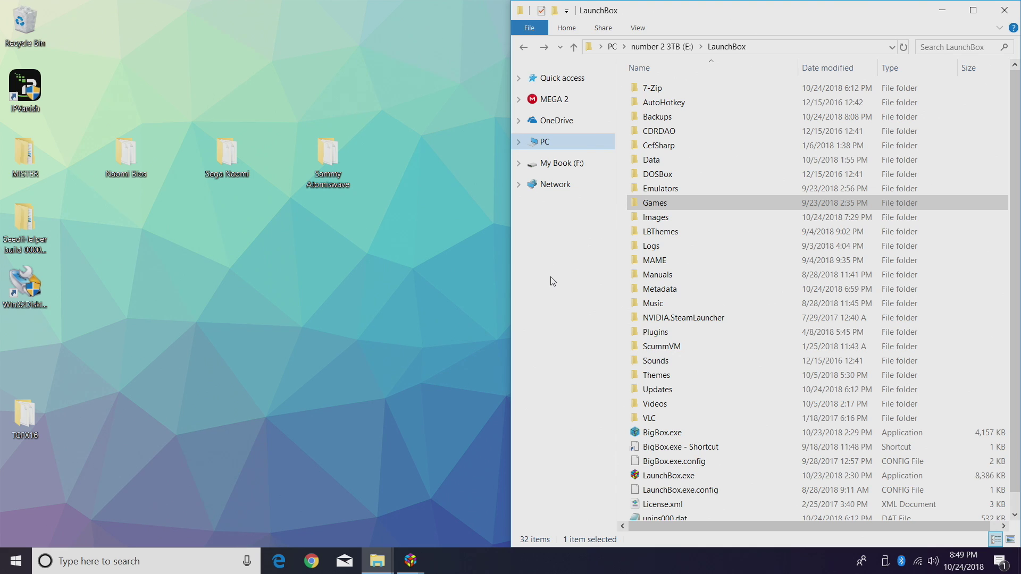
Step: Open the Naomi Bios folder with epr-21576g.bin and naomi_boot.bin, snapped to the left half
double_click(127, 171)
left_click_drag(288, 96, 251, 84)
left_click(191, 154)
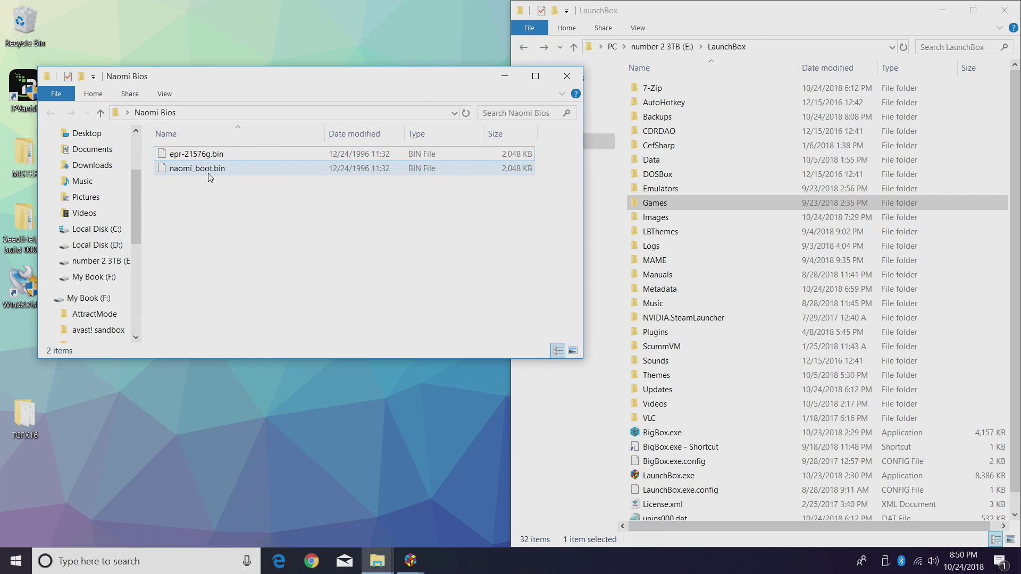
key("super+Left")
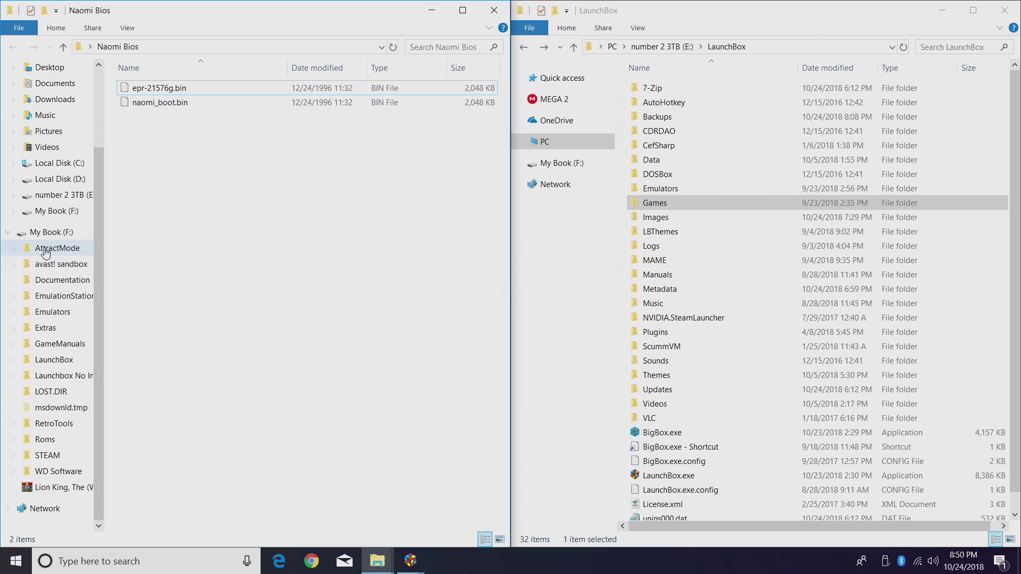
left_click(237, 103)
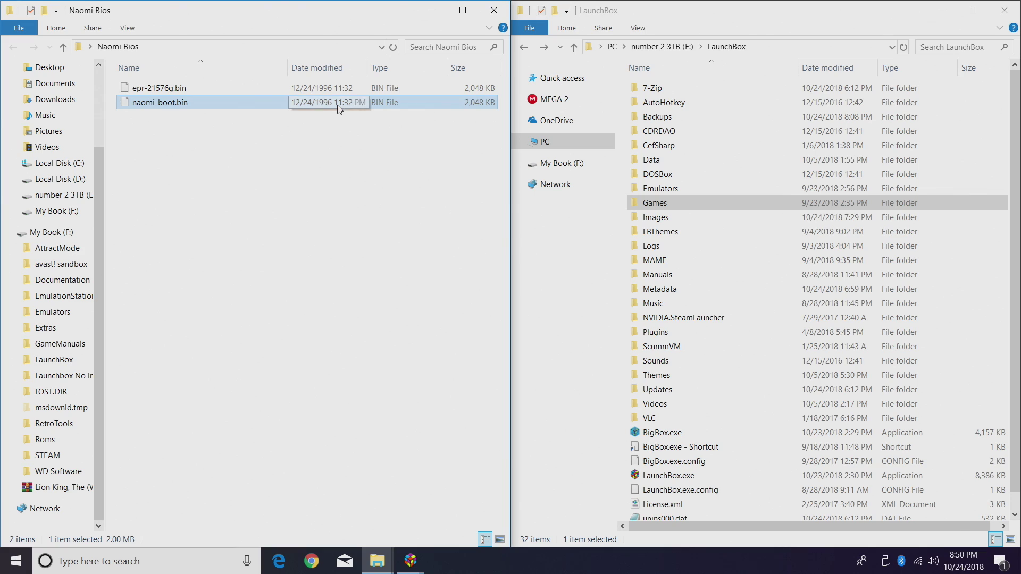
Step: Create a new folder named dc in Emulators\RetroArch\system
double_click(681, 188)
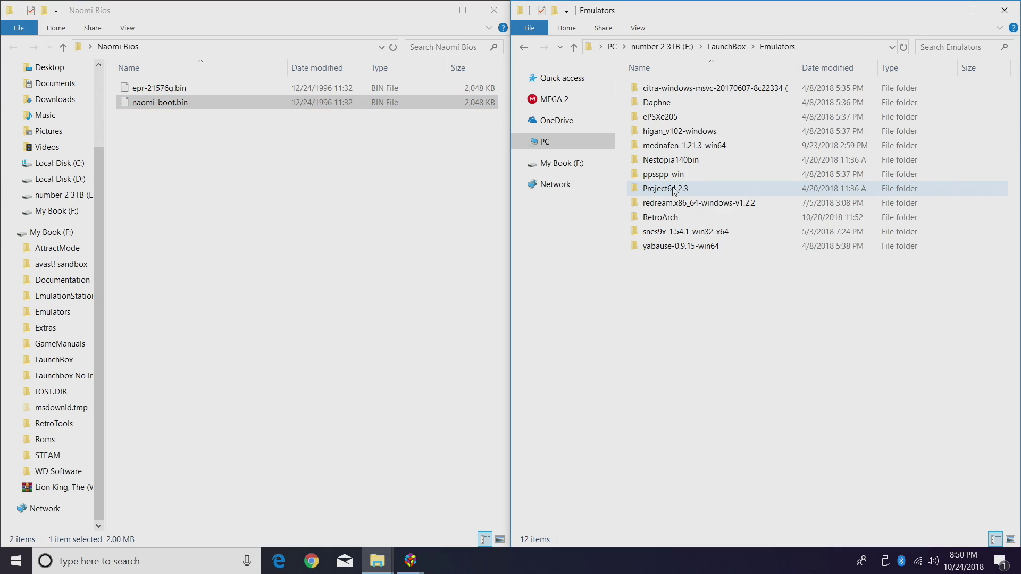
double_click(662, 217)
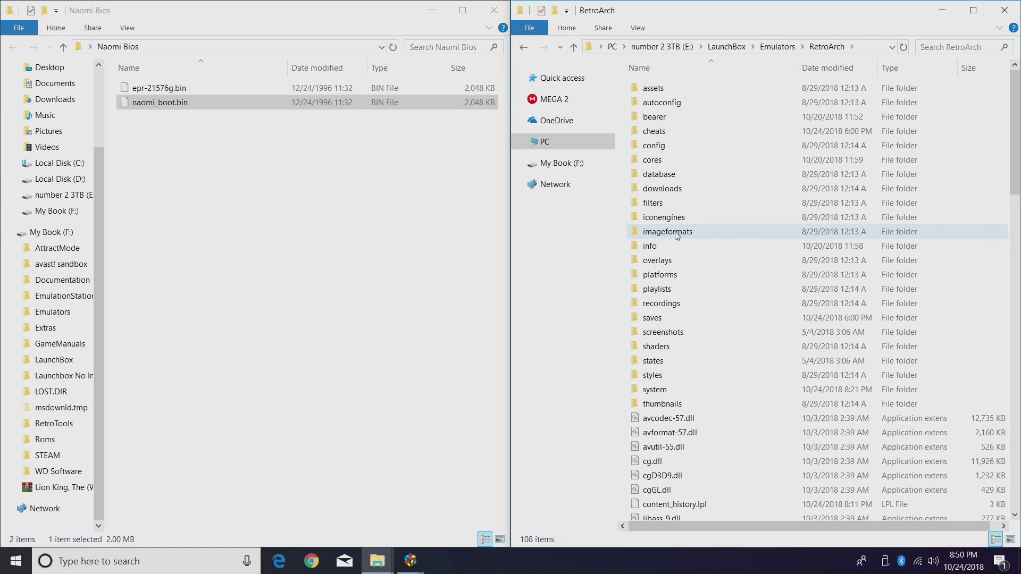
scroll(675, 234, "down", 3)
double_click(655, 230)
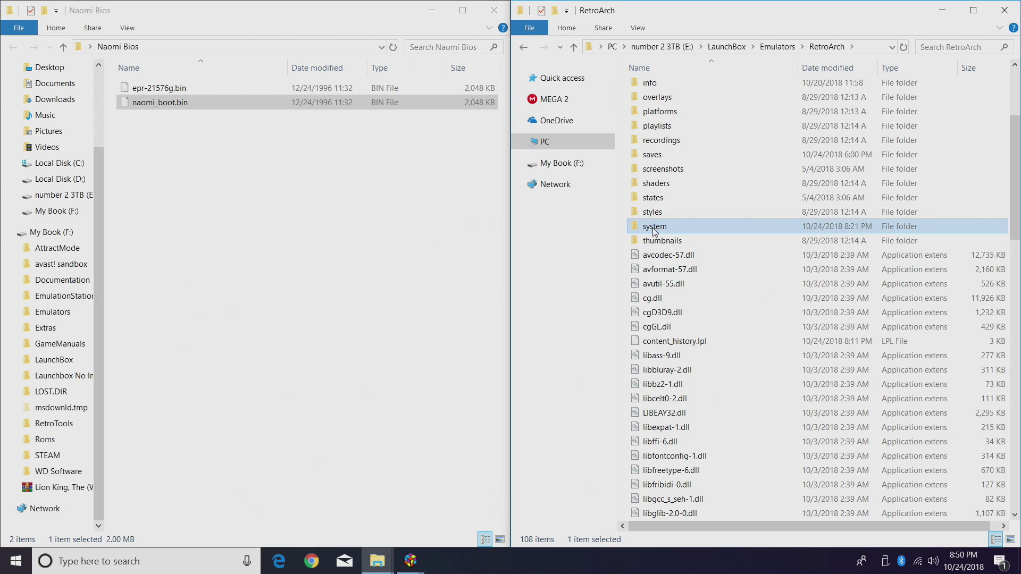
right_click(664, 151)
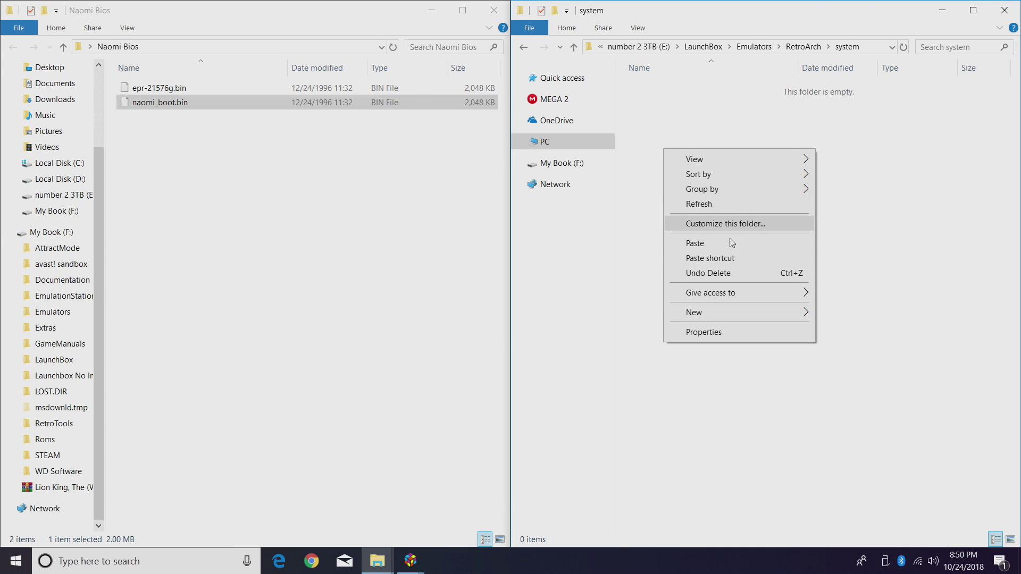
mouse_move(719, 310)
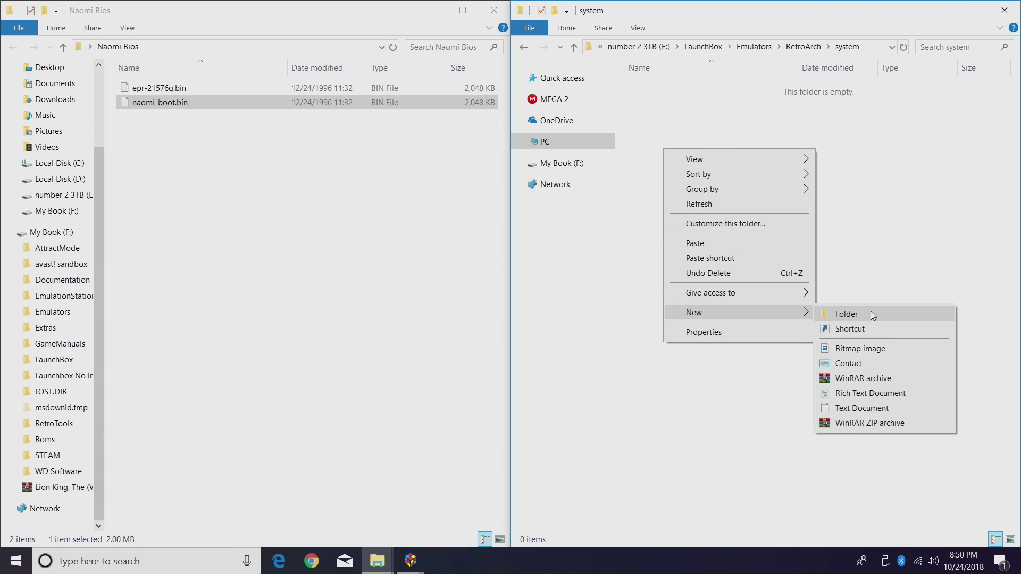
left_click(872, 312)
type("dc")
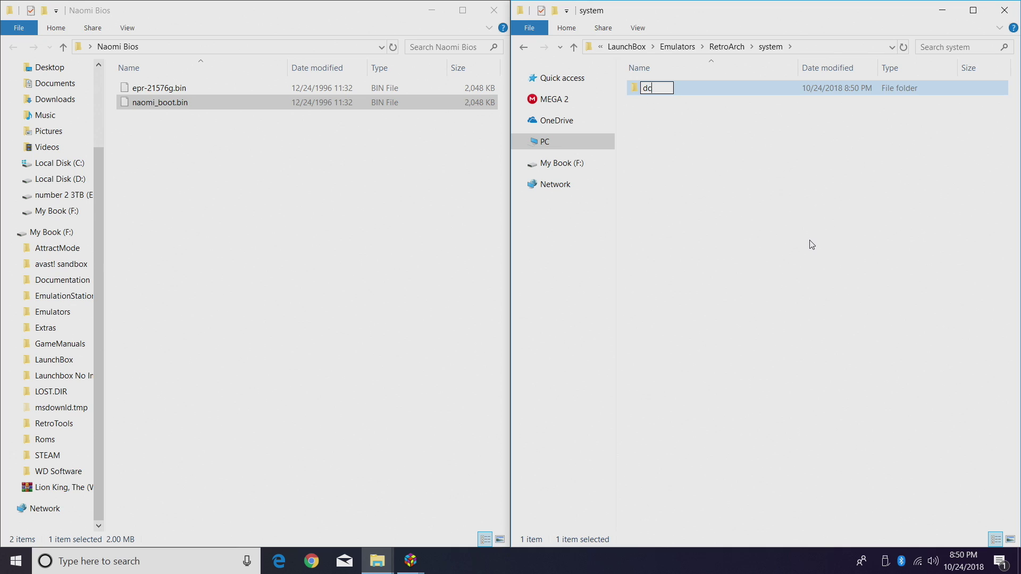
left_click(576, 282)
Step: Move naomi_boot.bin into the dc folder, return to RetroArch, and minimize Naomi Bios
left_click_drag(155, 104, 649, 87)
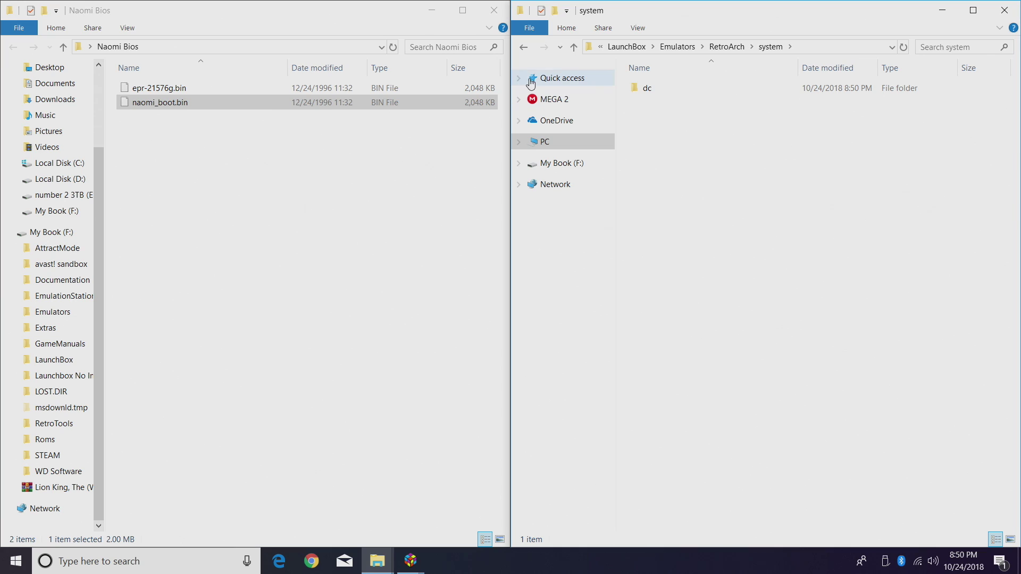
left_click(523, 47)
left_click(432, 11)
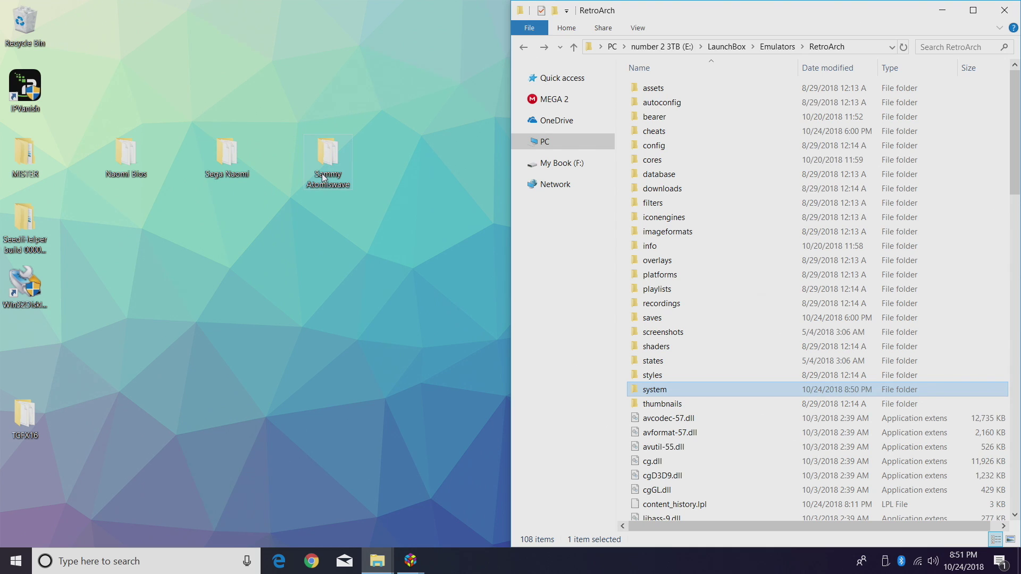
Step: Inspect the Sega Naomi and Sammy Atomiswave ROM folders, then close both windows
double_click(226, 171)
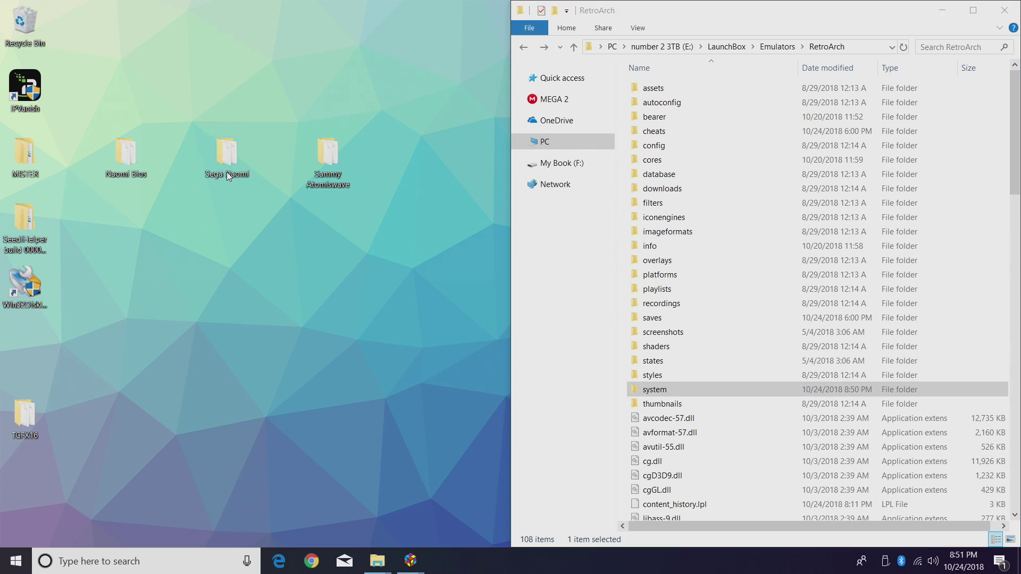
key("super+Left")
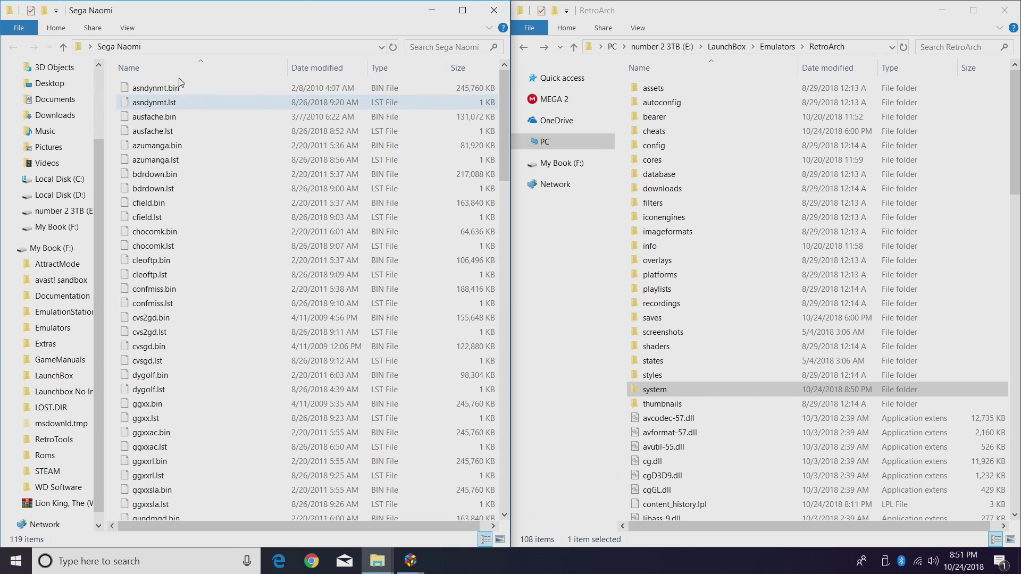
left_click(486, 16)
double_click(327, 165)
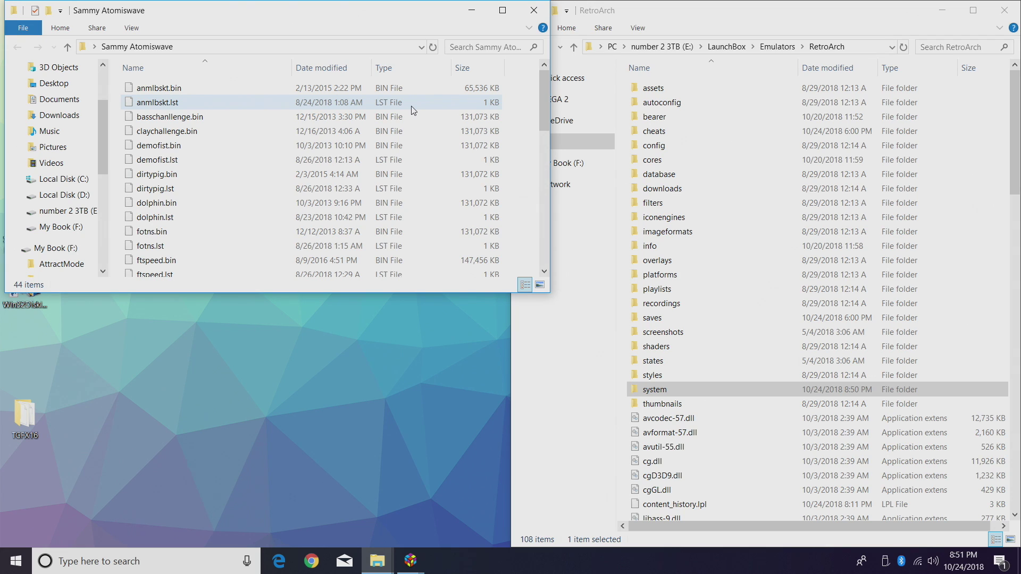
left_click(471, 10)
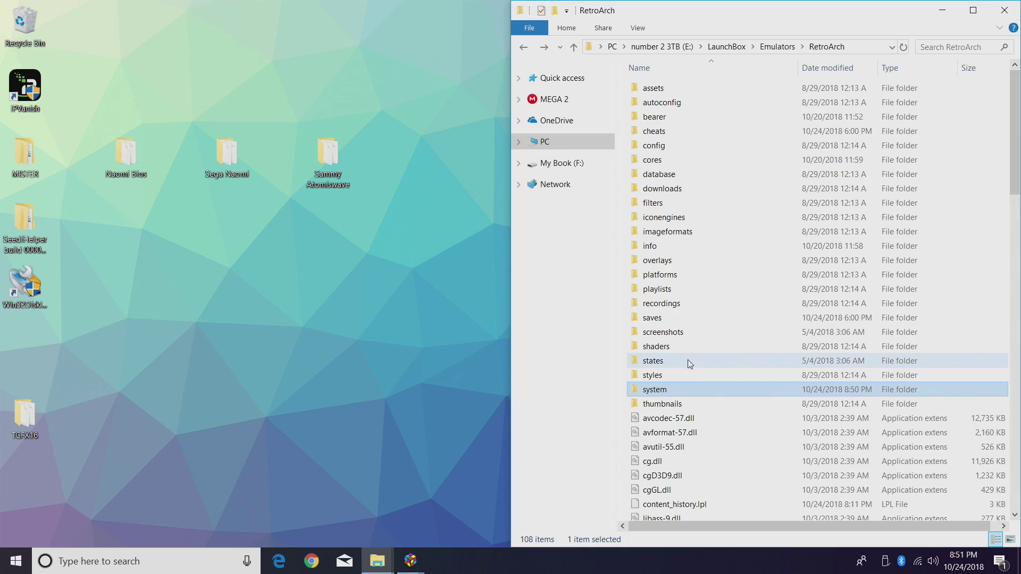
Step: Launch retroarch.exe from the RetroArch folder
scroll(705, 373, "down", 18)
scroll(705, 373, "down", 5)
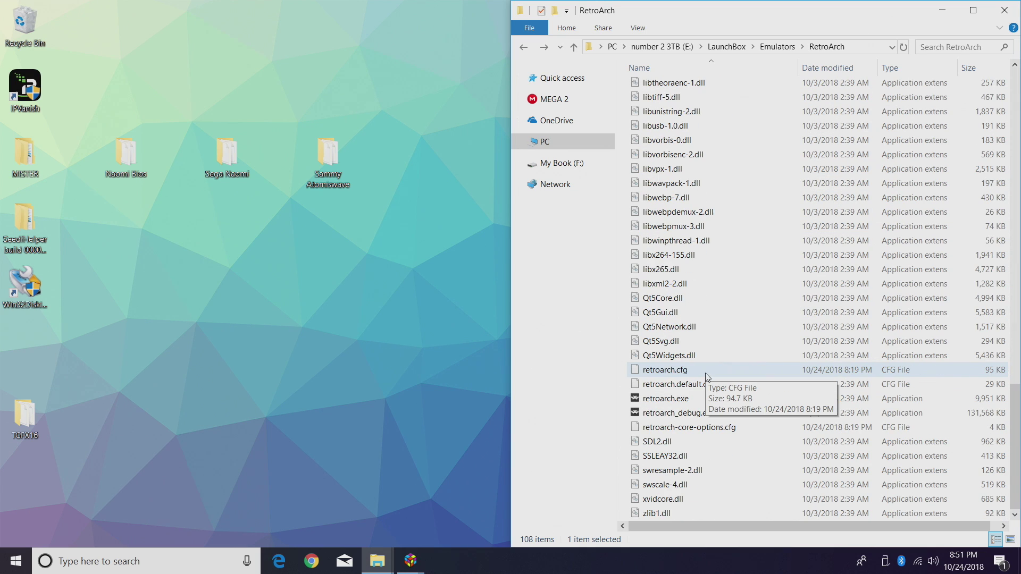
double_click(661, 400)
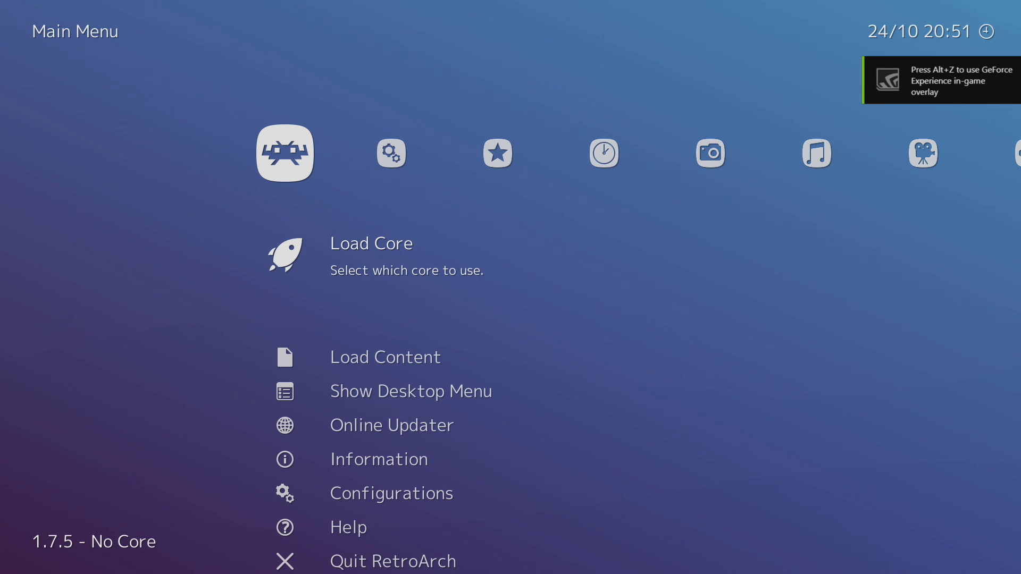
Step: Update RetroArch's core info files and databases through the Online Updater
key("Down")
key("Down")
key("Down")
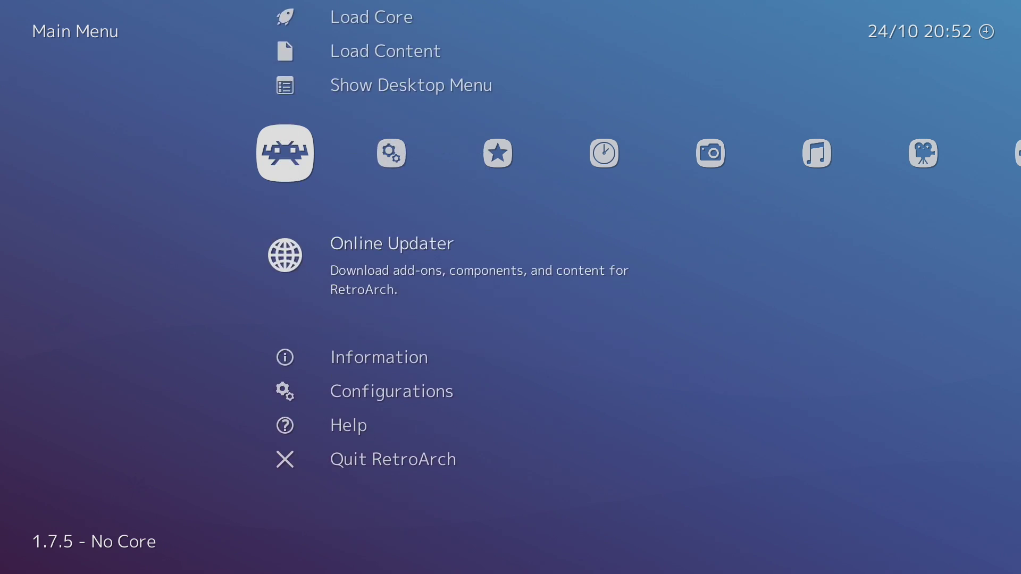
key("Return")
key("Down")
key("Down")
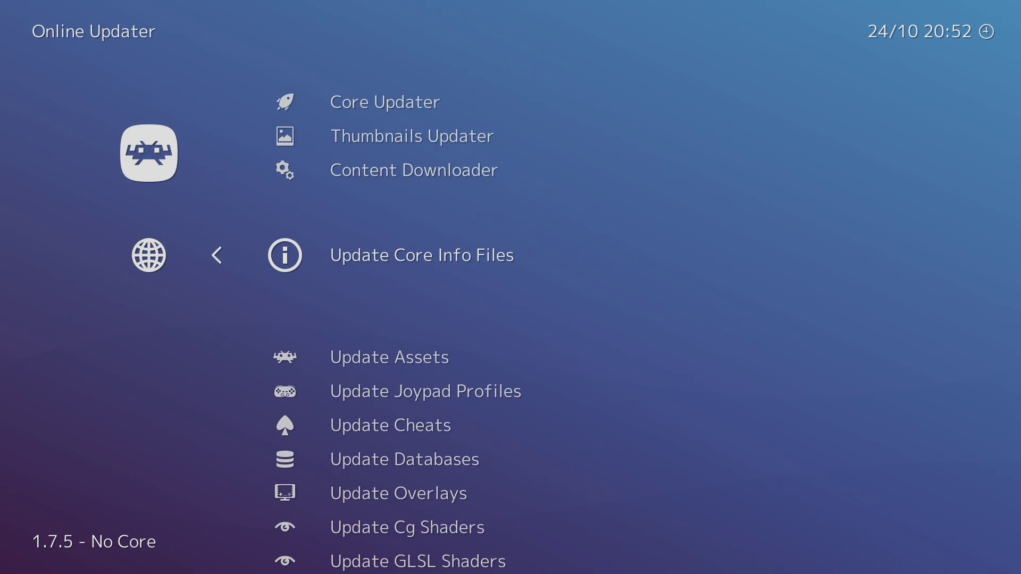
key("Return")
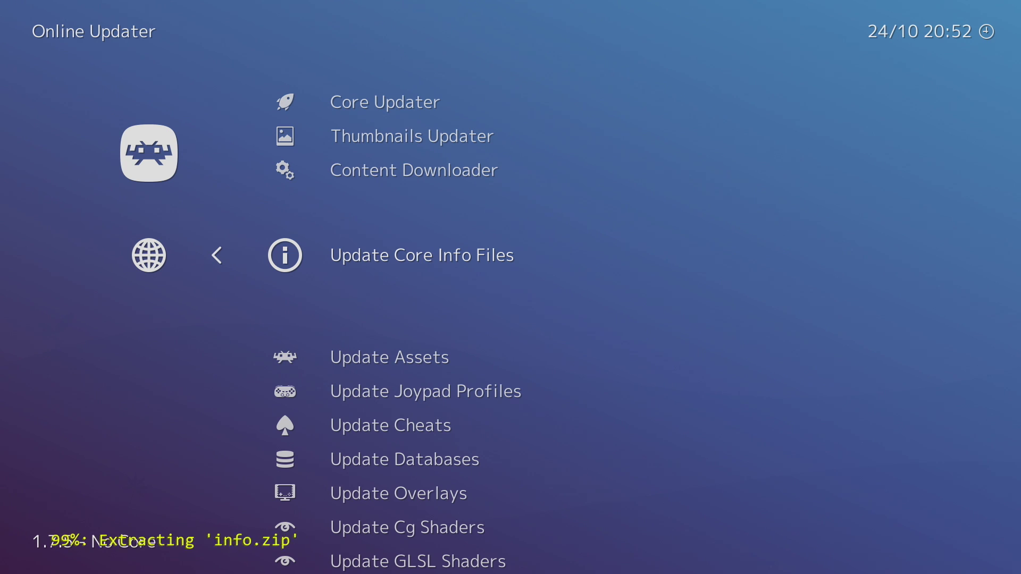
key("Down")
key("Down")
key("Down")
key("Down")
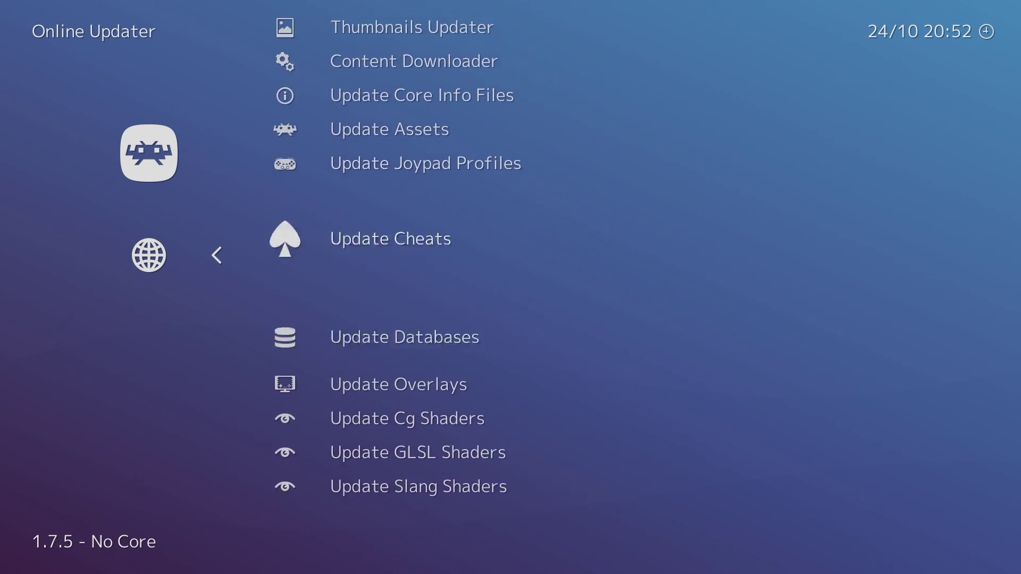
key("Return")
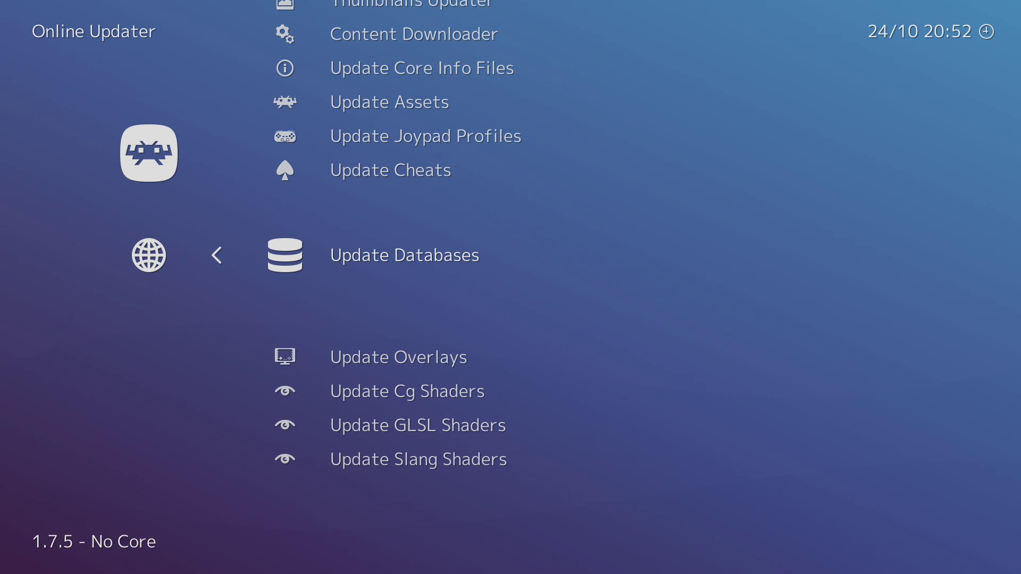
Step: Download the Sega - Dreamcast/NAOMI (Reicast) core from the Core Updater
key("Up")
key("Up")
key("Up")
key("Up")
key("Up")
key("Up")
key("Up")
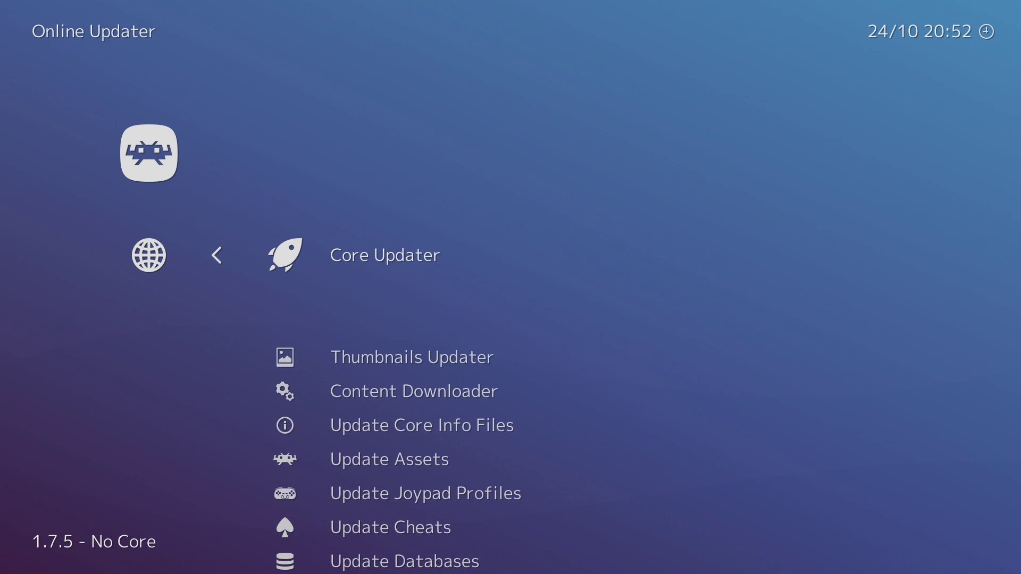
key("Return")
key("Up")
key("Up")
key("Up")
key("Up")
key("Up")
key("Up")
key("Up")
key("Up")
key("Up")
key("Up")
key("Up")
key("Up")
key("Up")
key("Up")
key("Up")
key("Up")
key("Up")
key("Up")
key("Up")
key("Up")
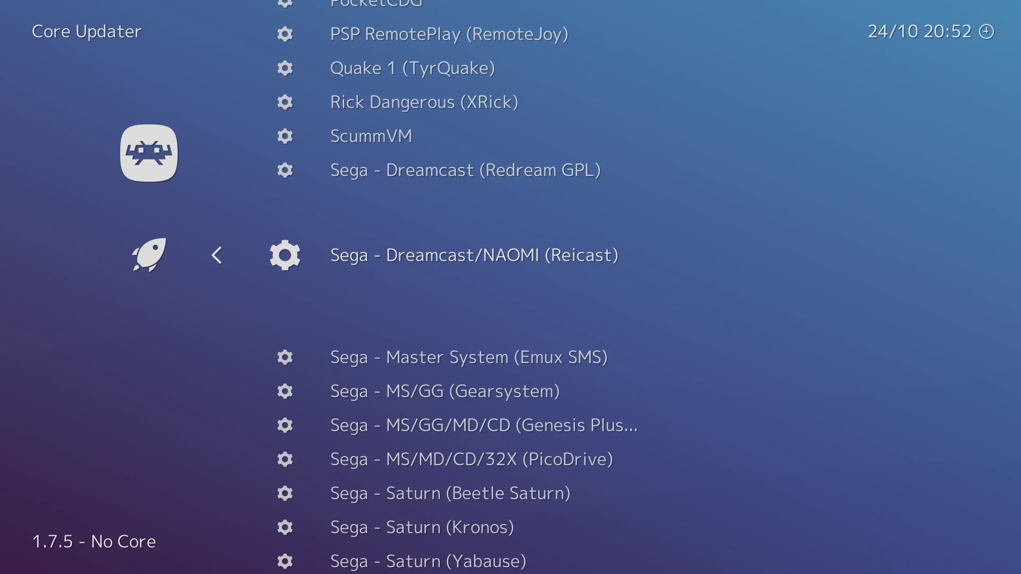
key("Return")
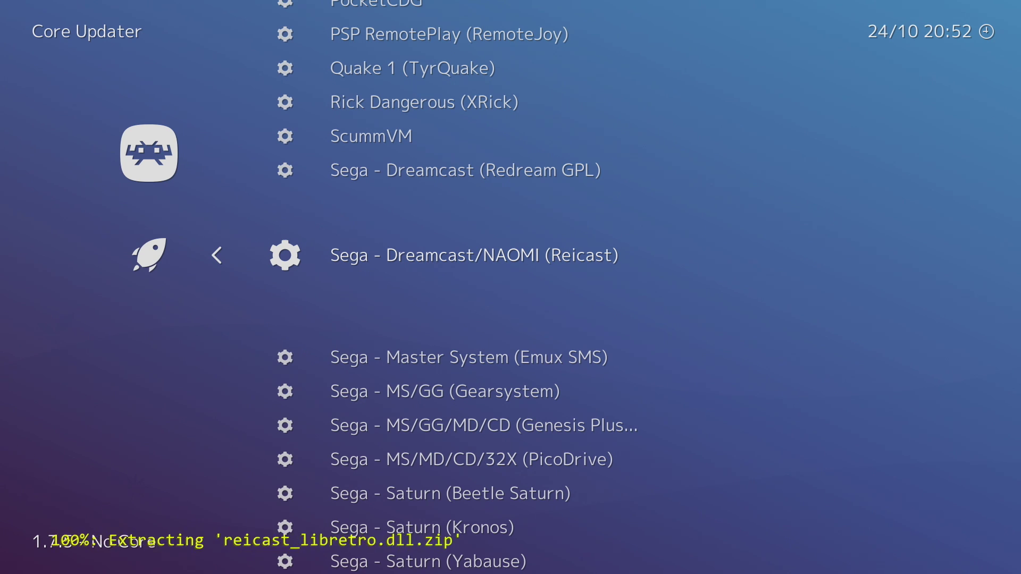
Step: Return to the Main Menu and quit RetroArch
key("BackSpace")
key("BackSpace")
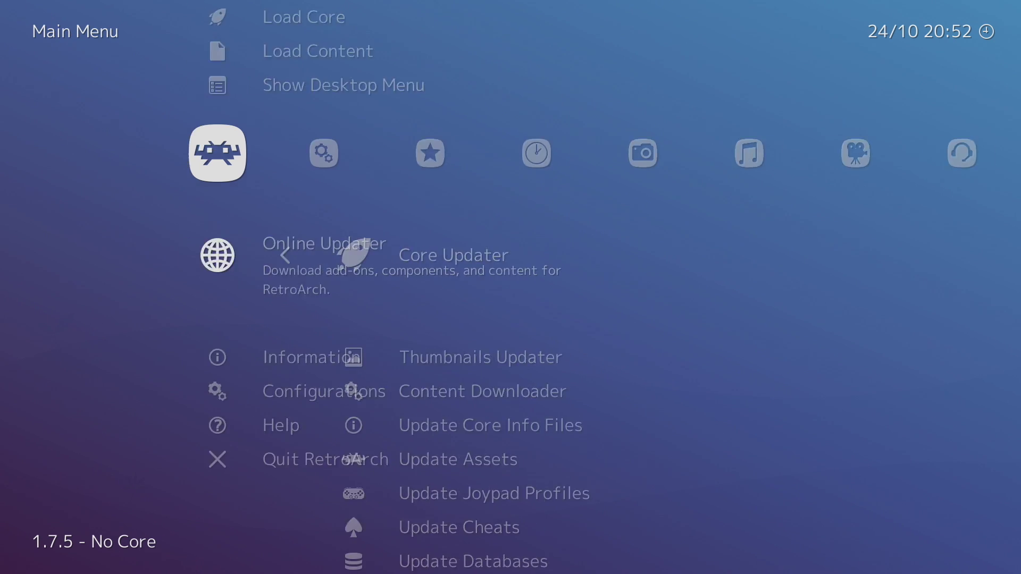
key("Down")
key("Down")
key("Down")
key("Down")
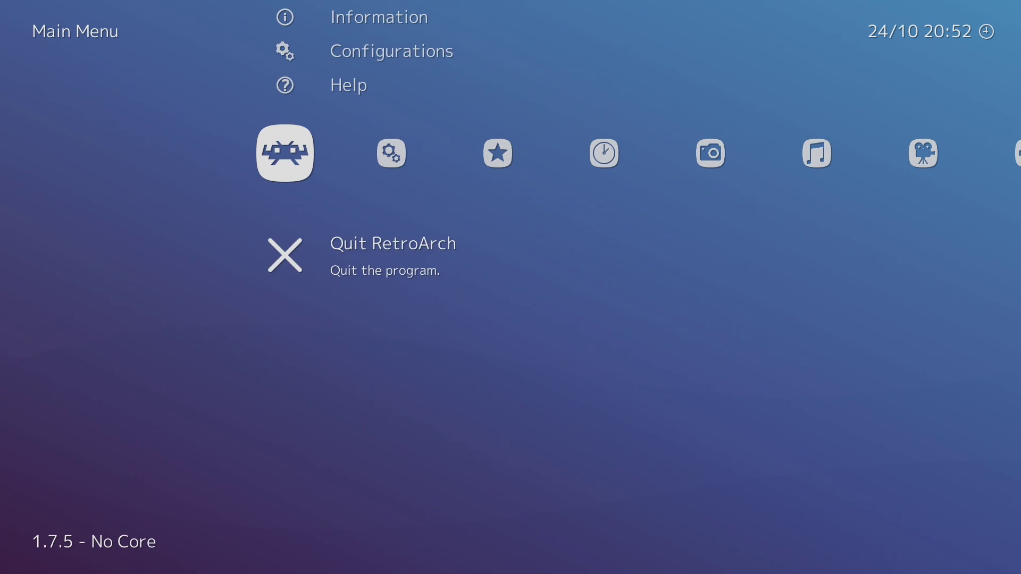
key("Return")
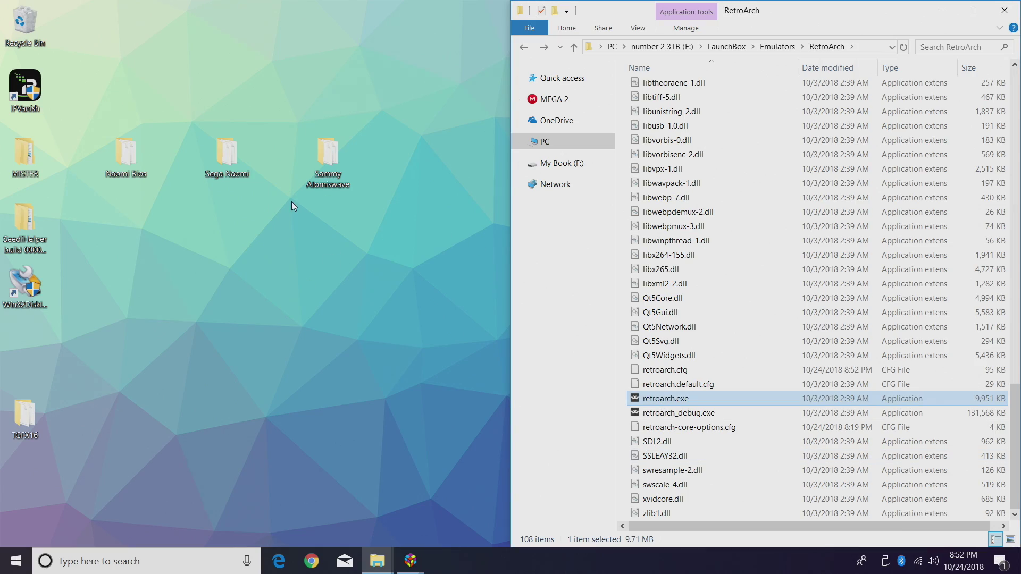
Step: Copy the Sega Naomi and Sammy Atomiswave desktop folders into LaunchBox\Games, then switch to LaunchBox
left_click(524, 47)
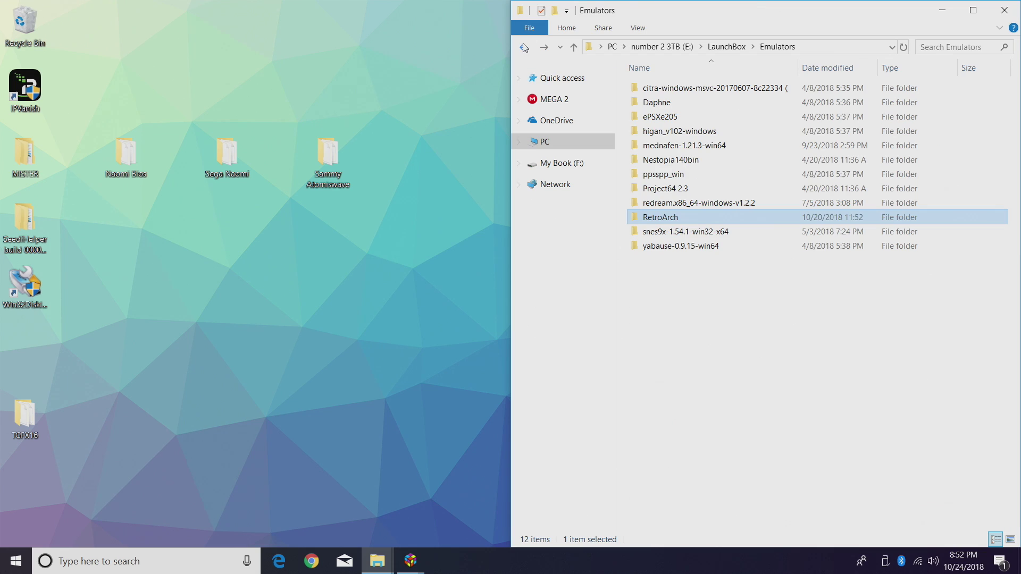
left_click(523, 47)
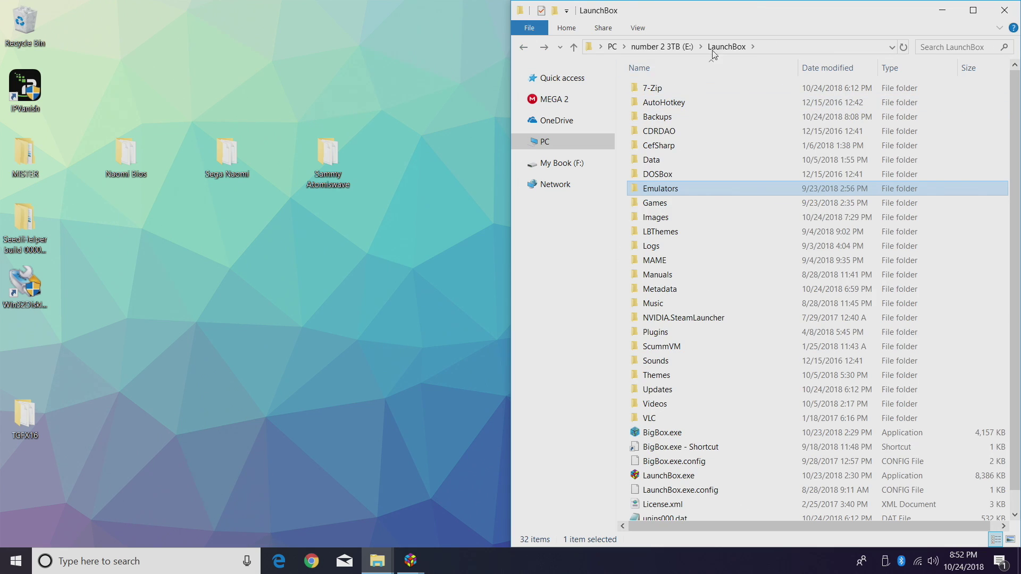
double_click(655, 202)
left_click_drag(408, 239, 621, 280)
left_click_drag(621, 285, 620, 285)
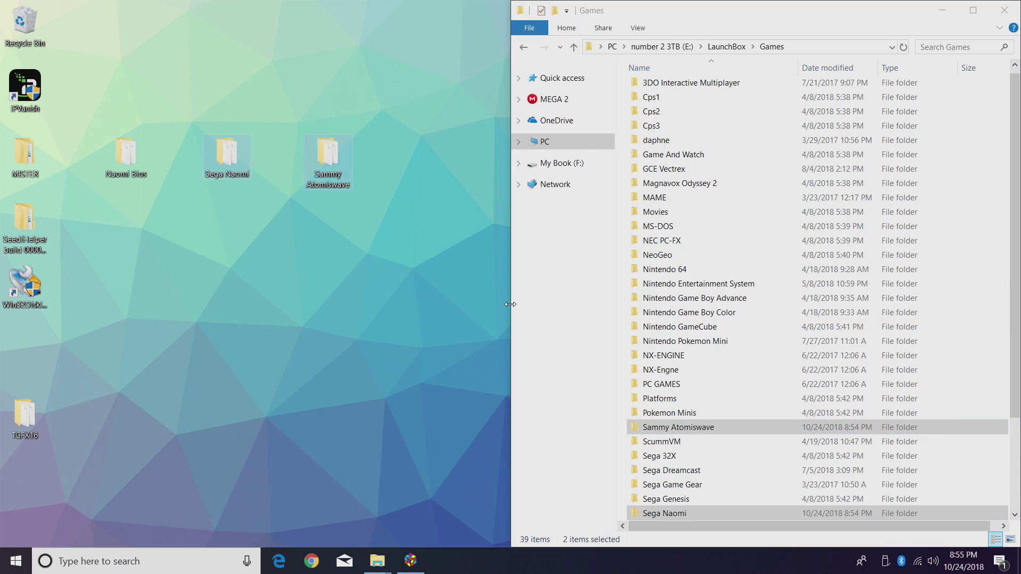
left_click(411, 566)
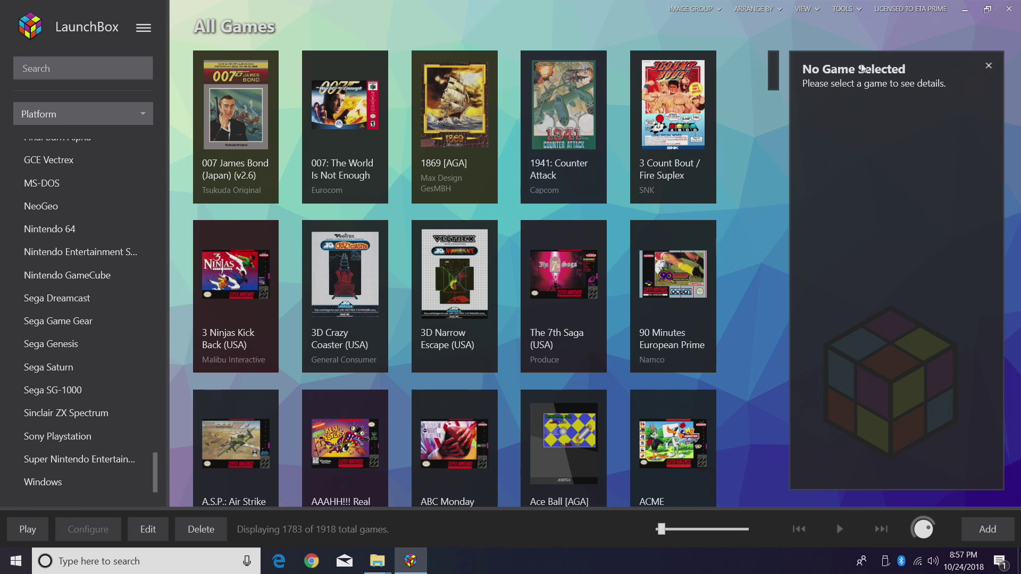
Step: Edit the Retroarch emulator in Manage Emulators and view its Associated Platforms
left_click(857, 8)
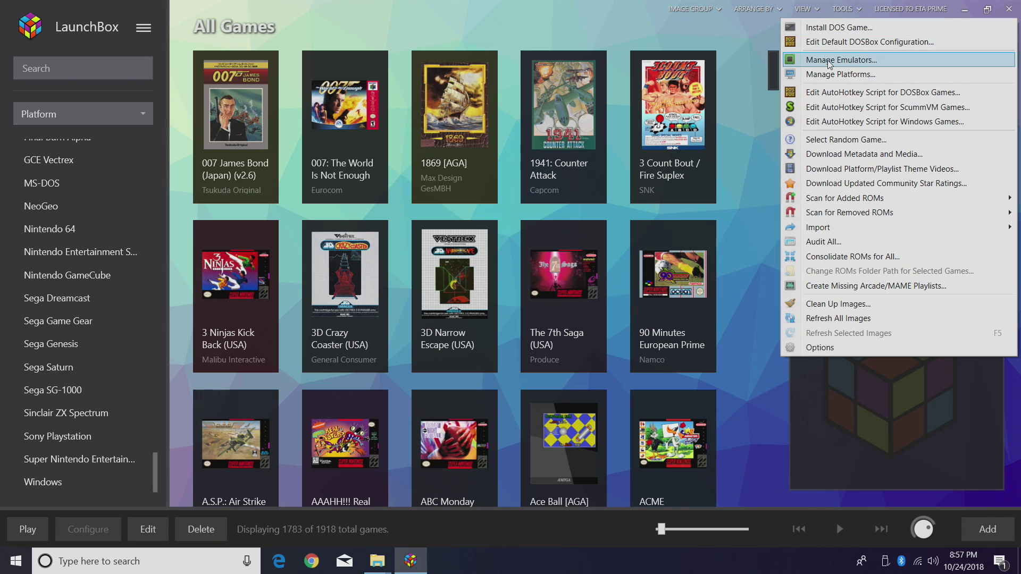
left_click(828, 60)
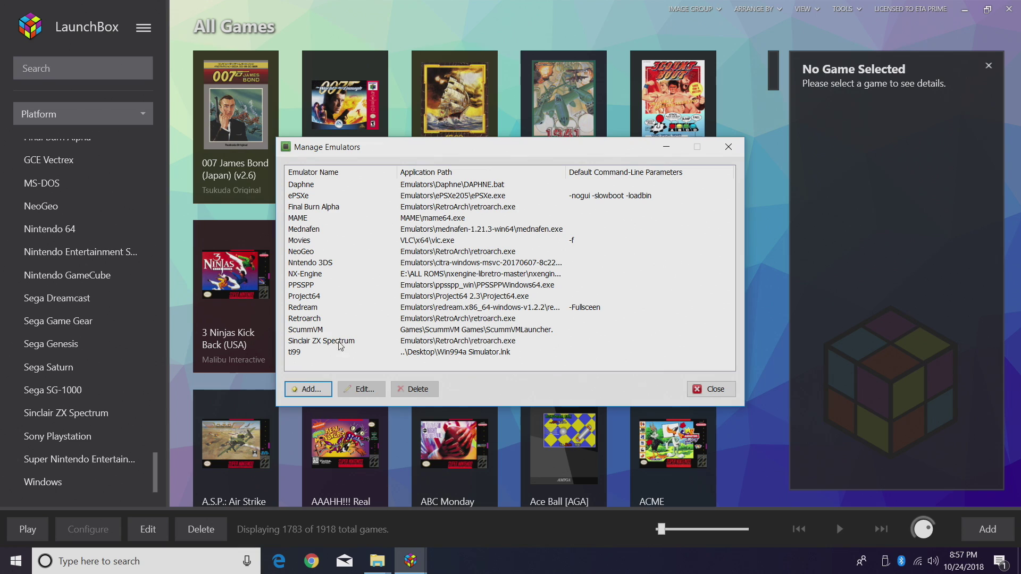
left_click(305, 319)
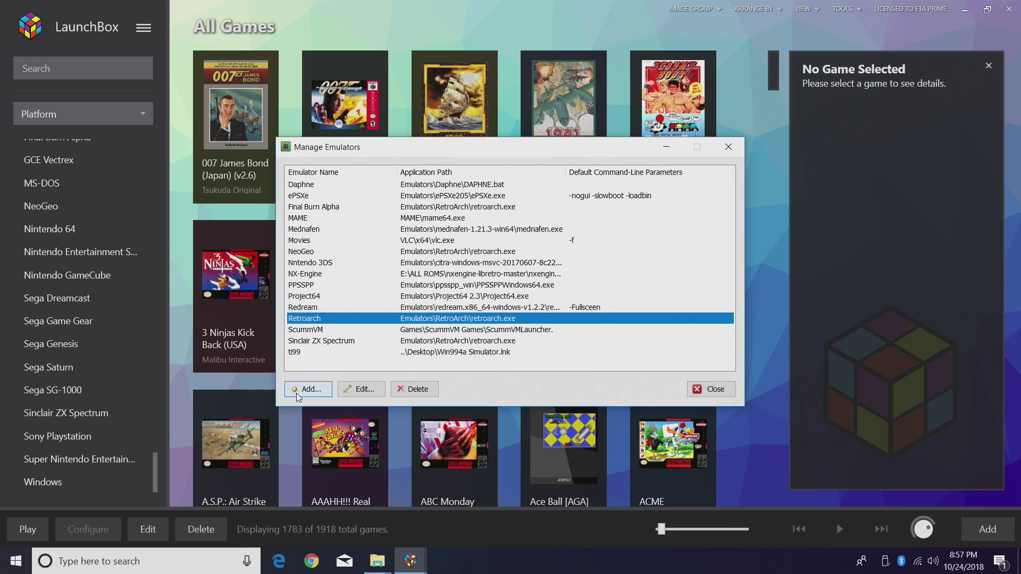
left_click(379, 389)
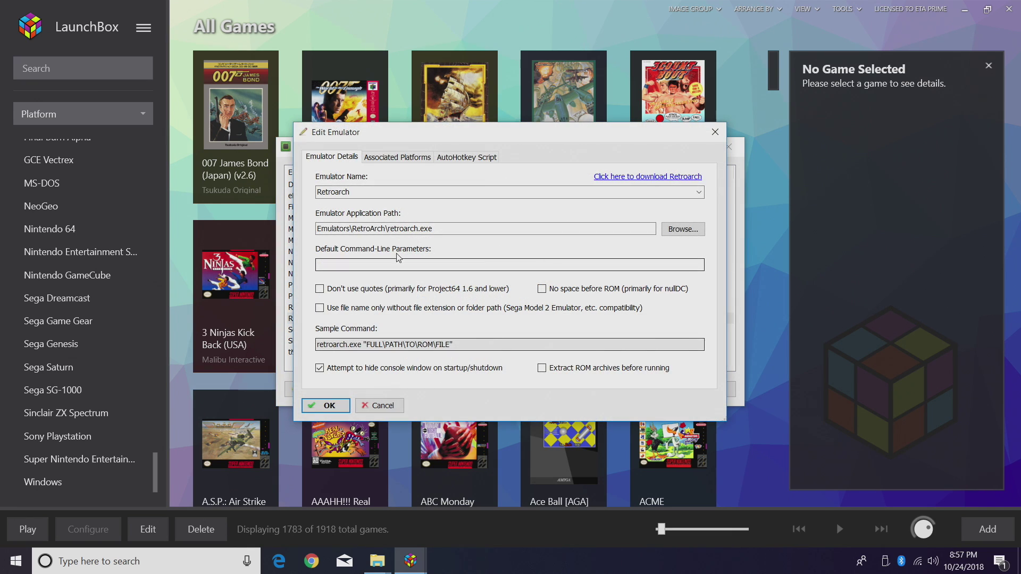
left_click(425, 159)
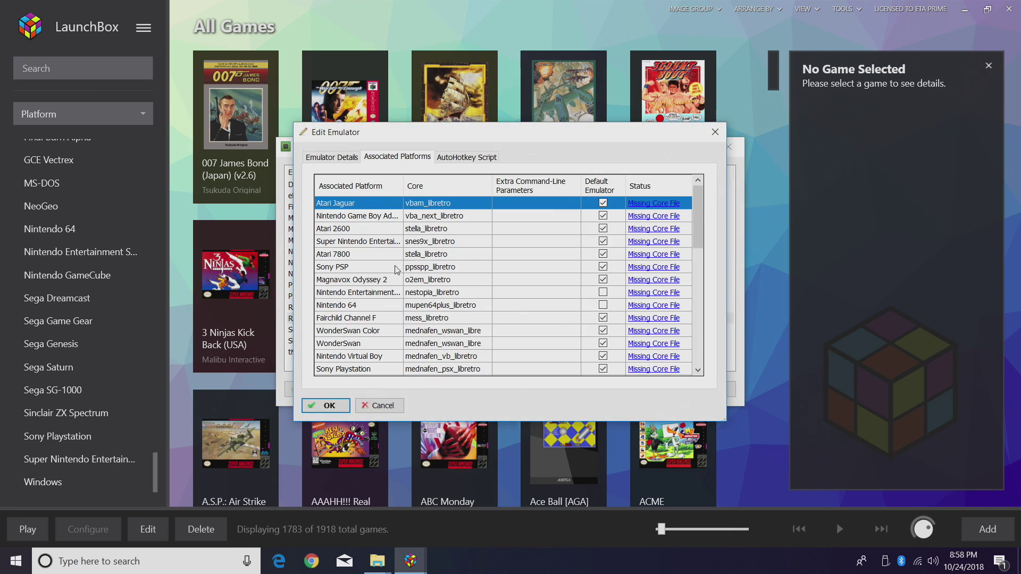
scroll(395, 270, "down", 10)
Step: Add a Sega Naomi platform row using the reicast_libretro core
left_click(374, 369)
left_click(372, 369)
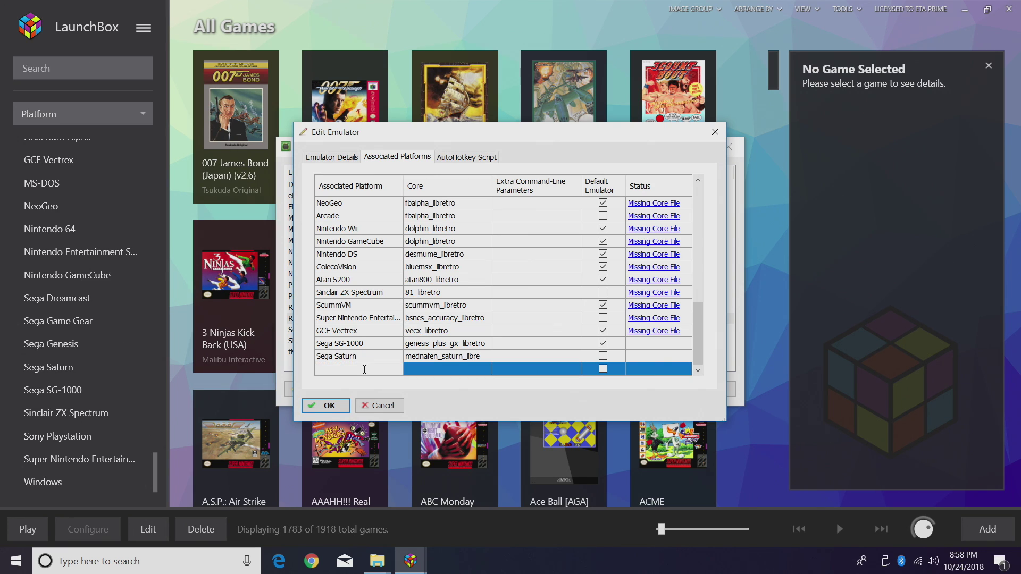
type("Sega Na")
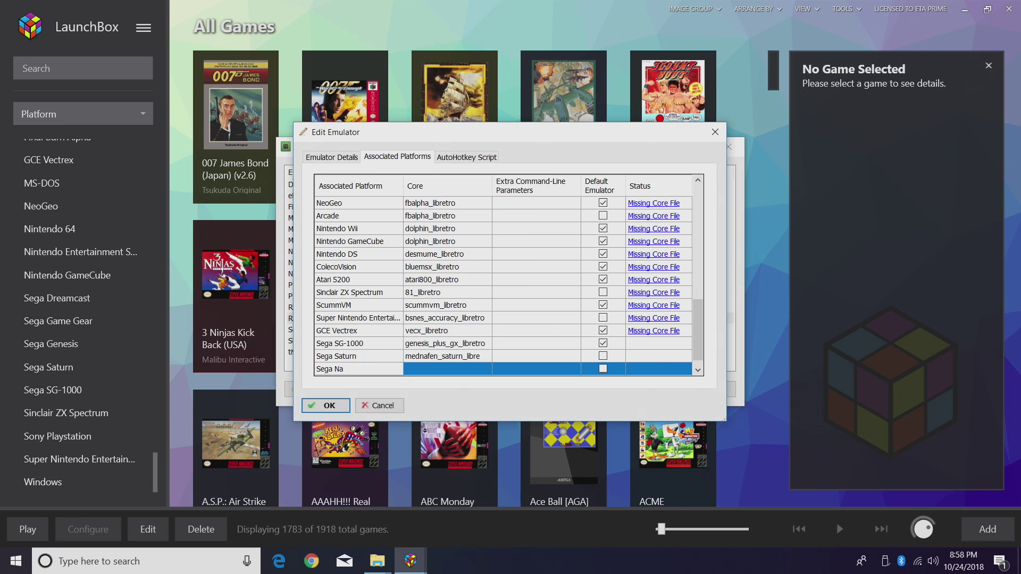
left_click(487, 369)
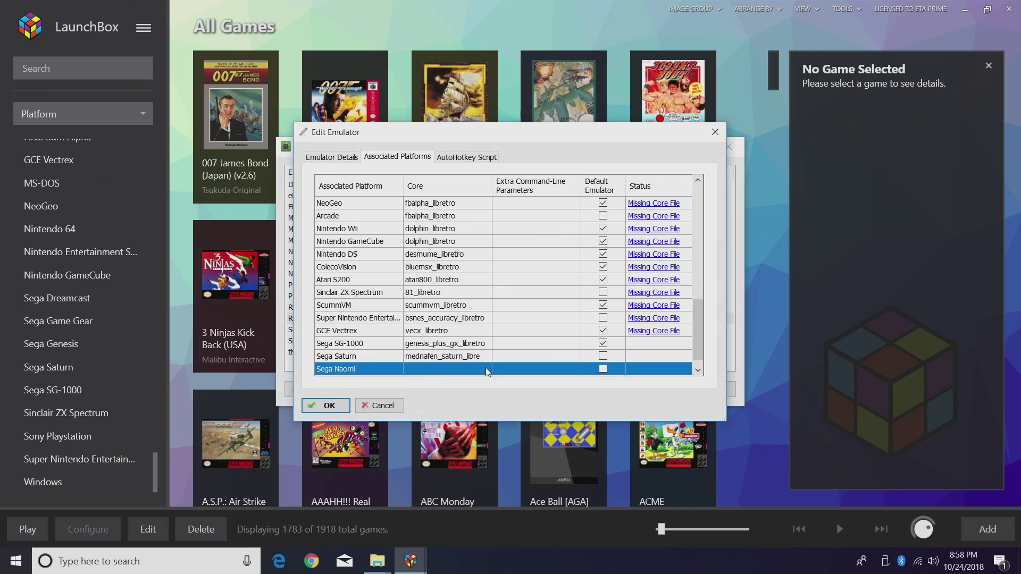
left_click(487, 369)
left_click_drag(486, 308, 488, 343)
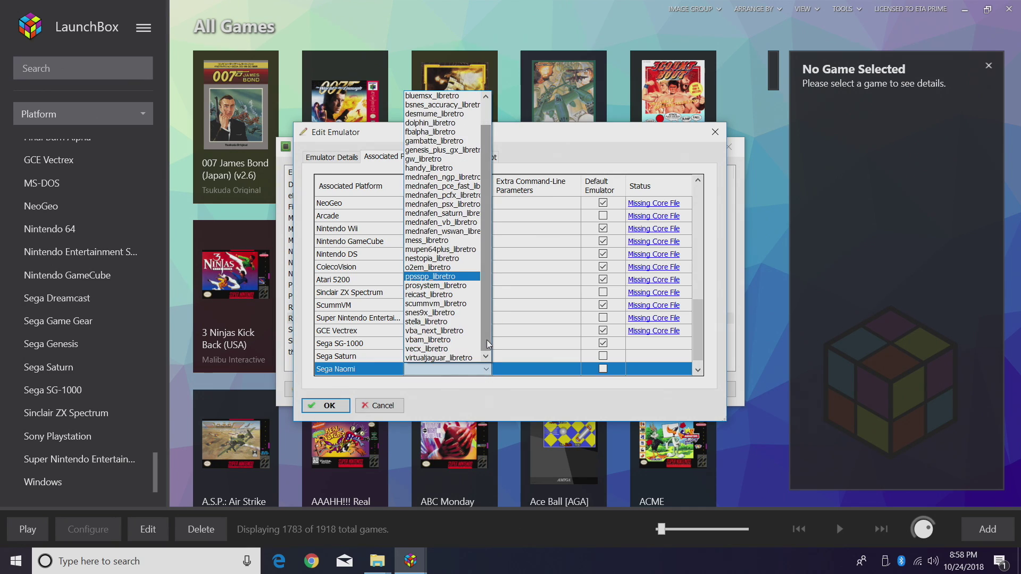
left_click(451, 295)
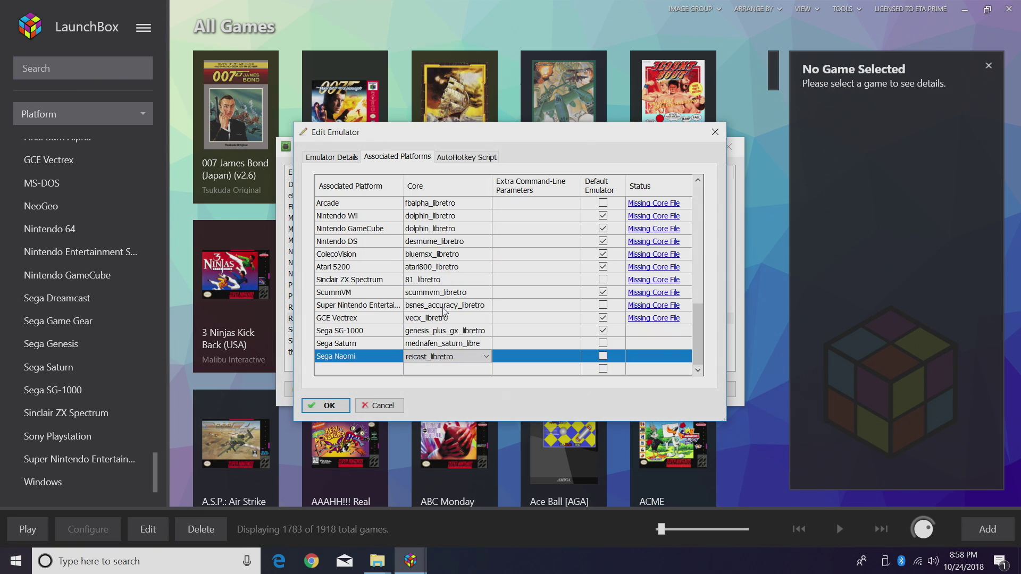
Step: Add a Sammy Atomiswave platform row using the reicast_libretro core
left_click(380, 369)
left_click(379, 369)
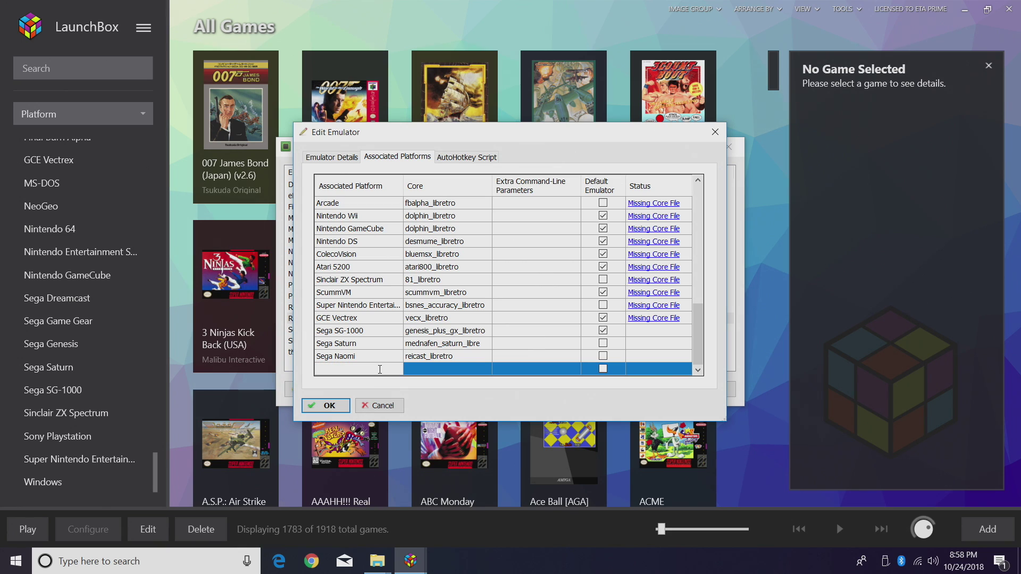
type("Sammy Atomisw")
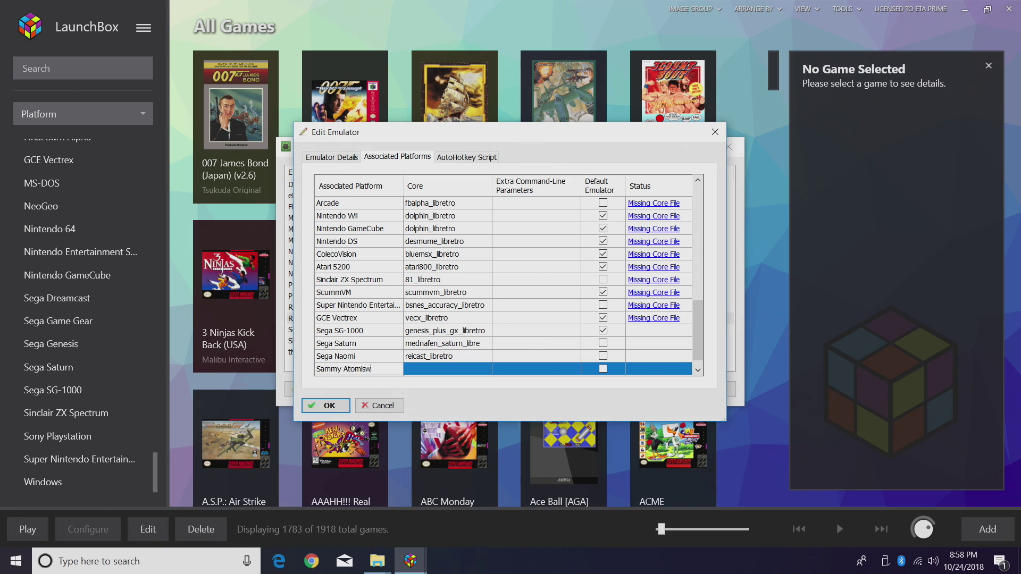
key("Return")
left_click(488, 370)
left_click(486, 369)
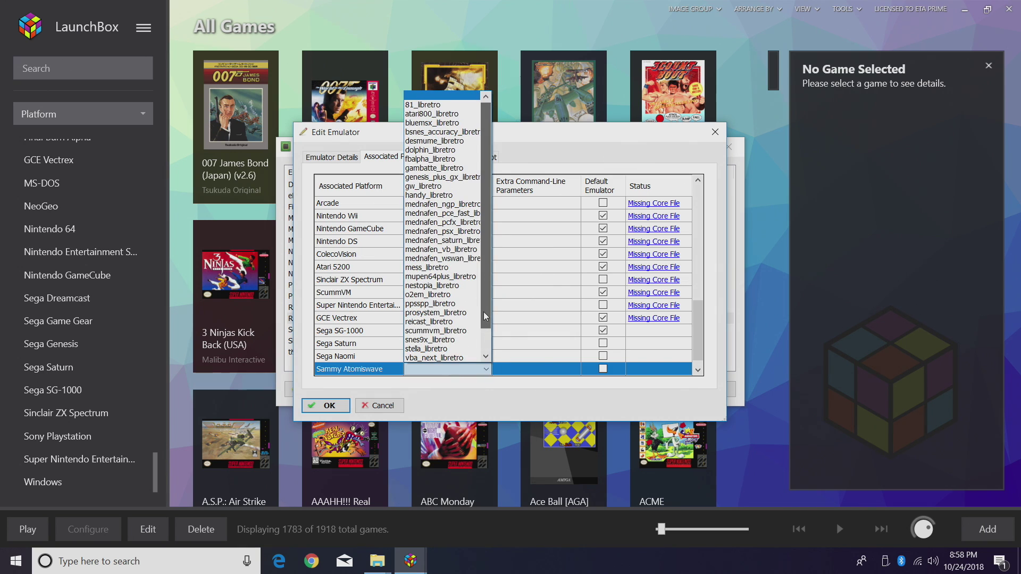
left_click(440, 321)
Step: Mark Retroarch as default for both platforms, save, and close Manage Emulators
left_click(603, 356)
left_click(603, 369)
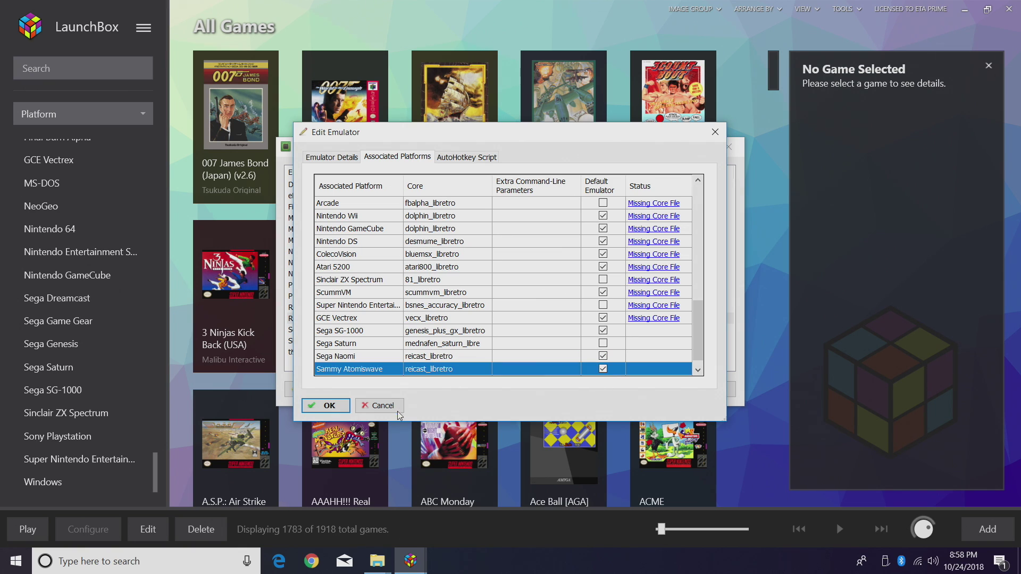
left_click(330, 406)
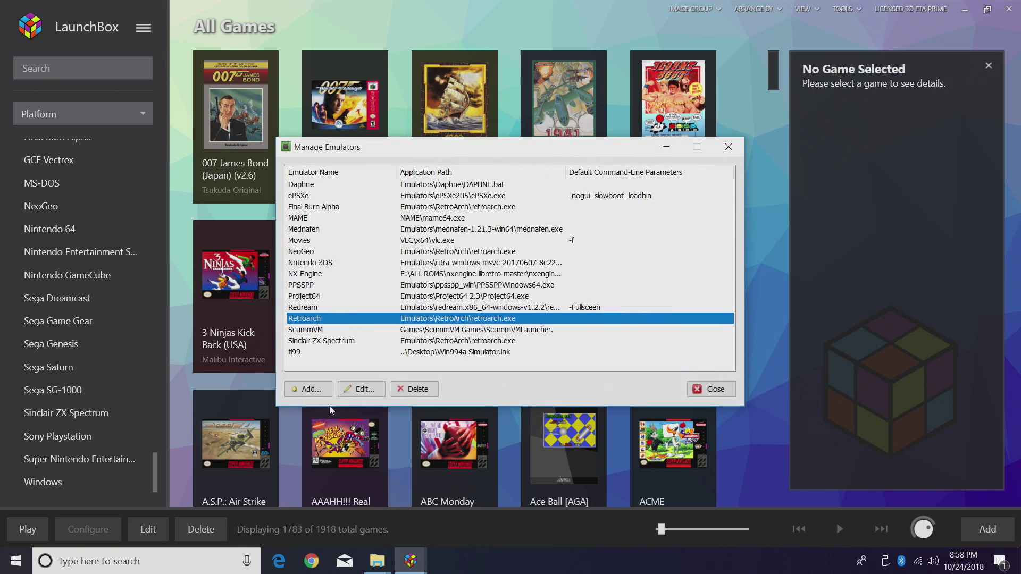
left_click(714, 389)
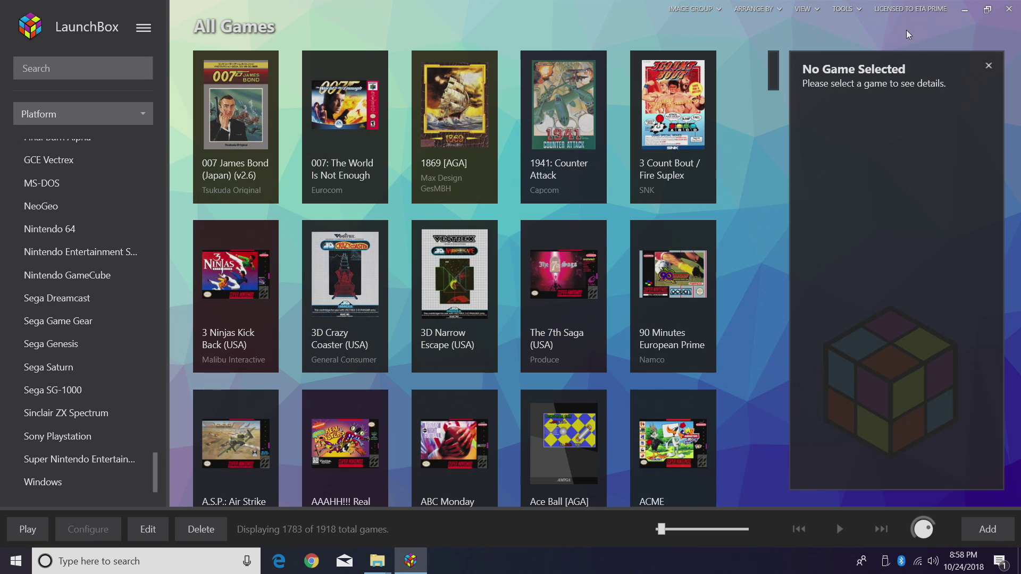
left_click(847, 10)
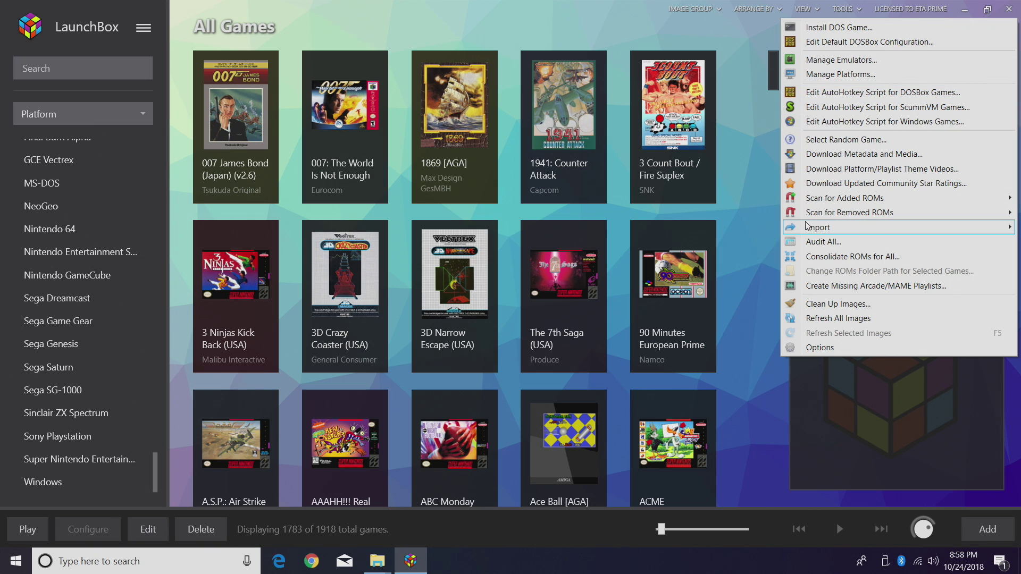
Step: Start the Import ROM Files wizard and browse into the Sega Naomi games folder
mouse_move(814, 227)
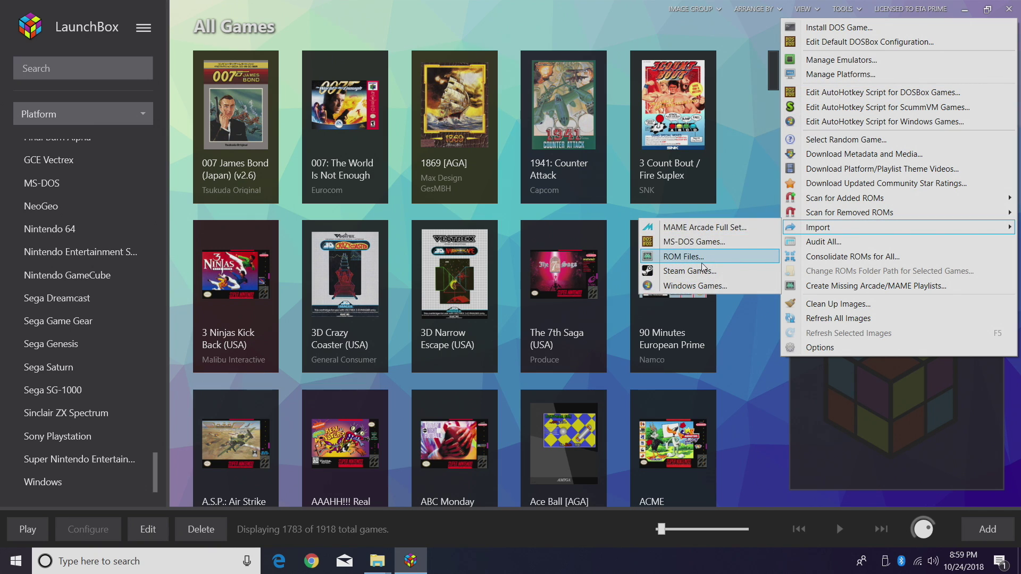
left_click(698, 261)
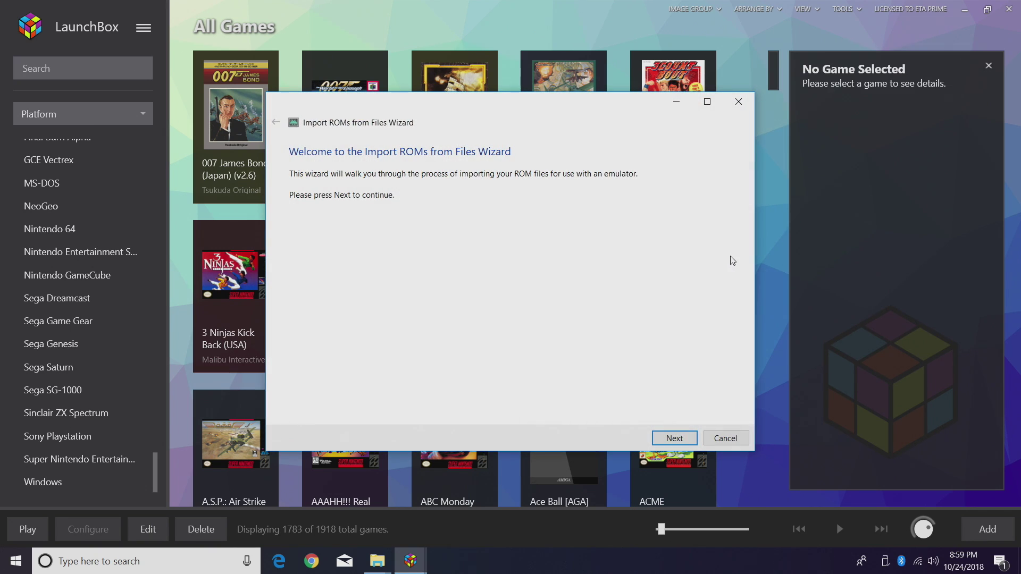
left_click(679, 441)
left_click(378, 407)
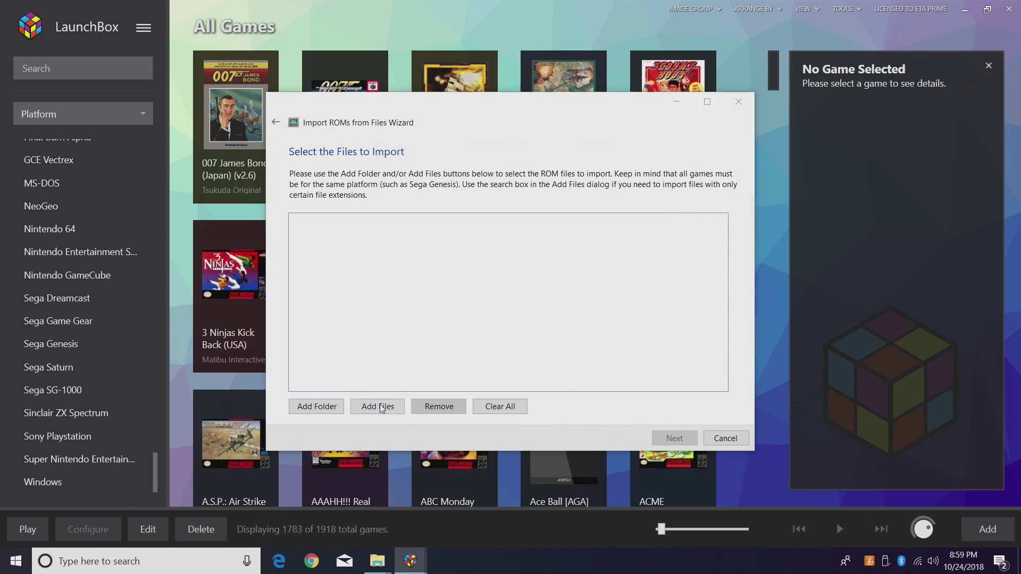
scroll(446, 302, "down", 3)
scroll(447, 302, "down", 2)
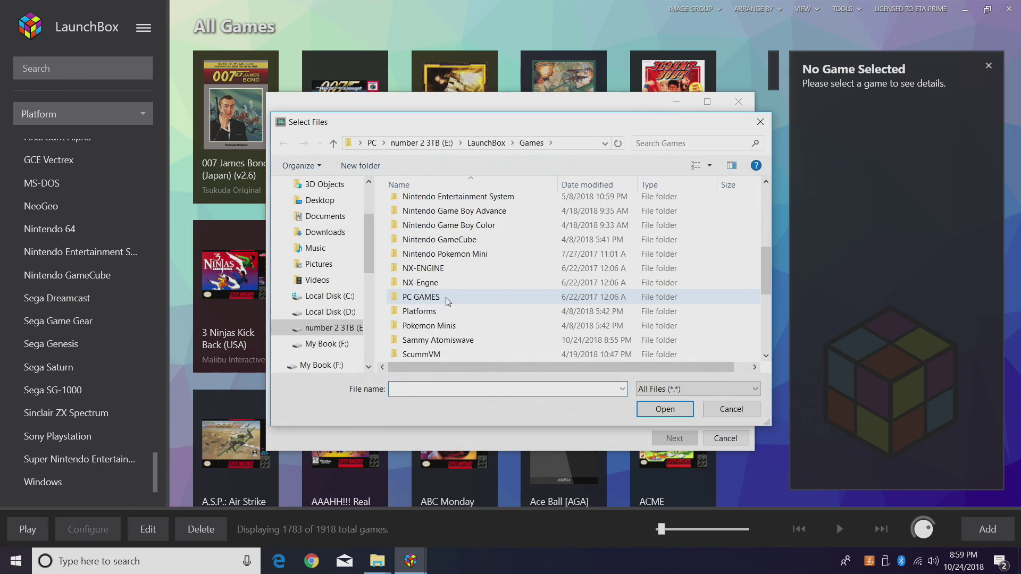
scroll(447, 302, "down", 3)
left_click(424, 298)
double_click(425, 298)
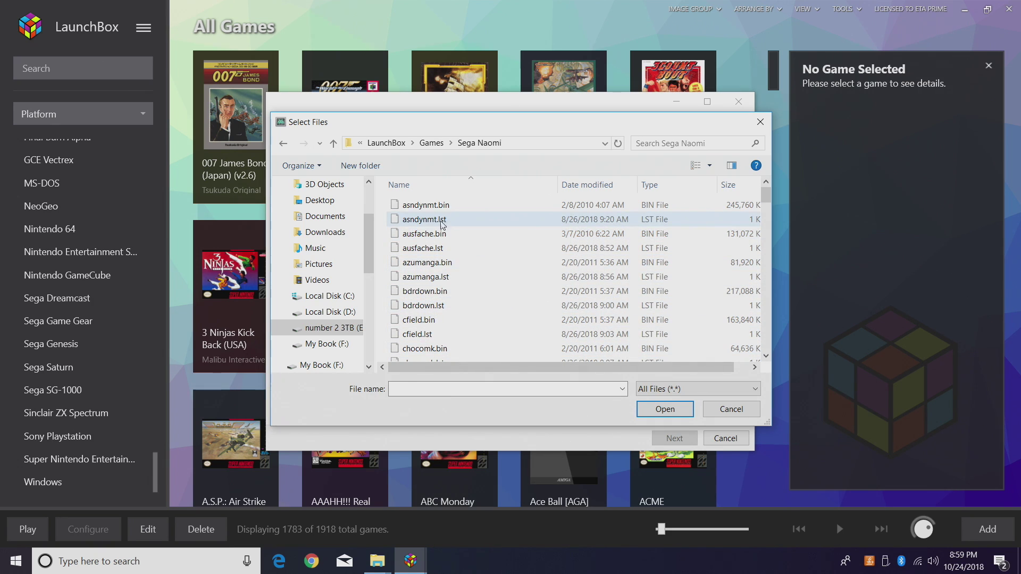
Step: Search the folder for 'lst', select all results, and add them to the import
left_click(669, 143)
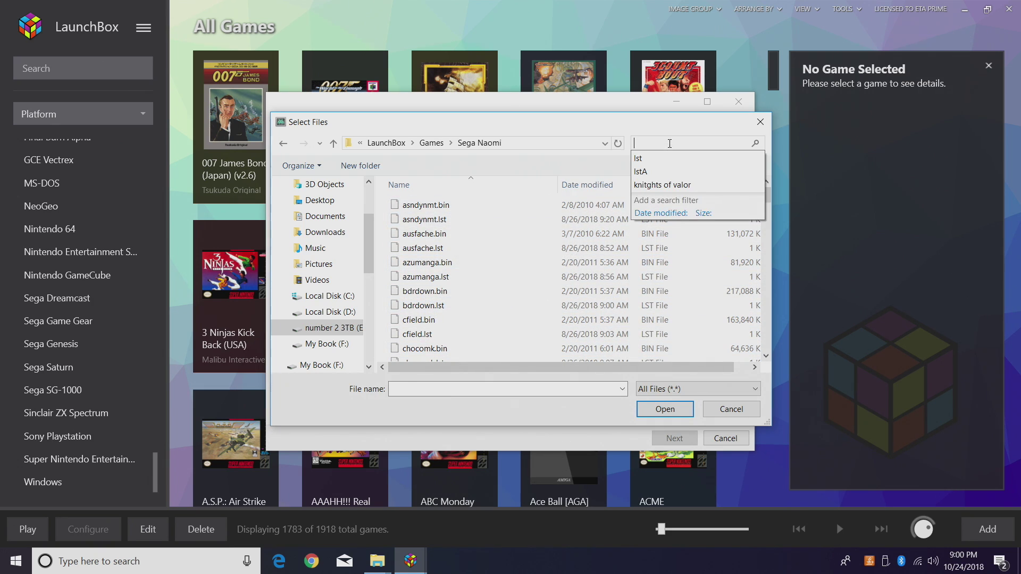
left_click(653, 157)
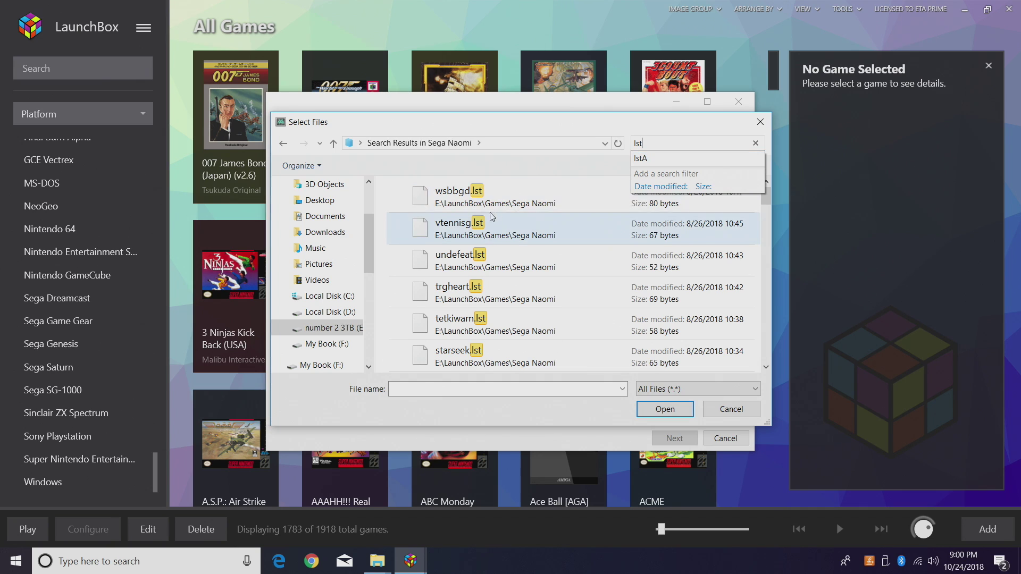
left_click(496, 206)
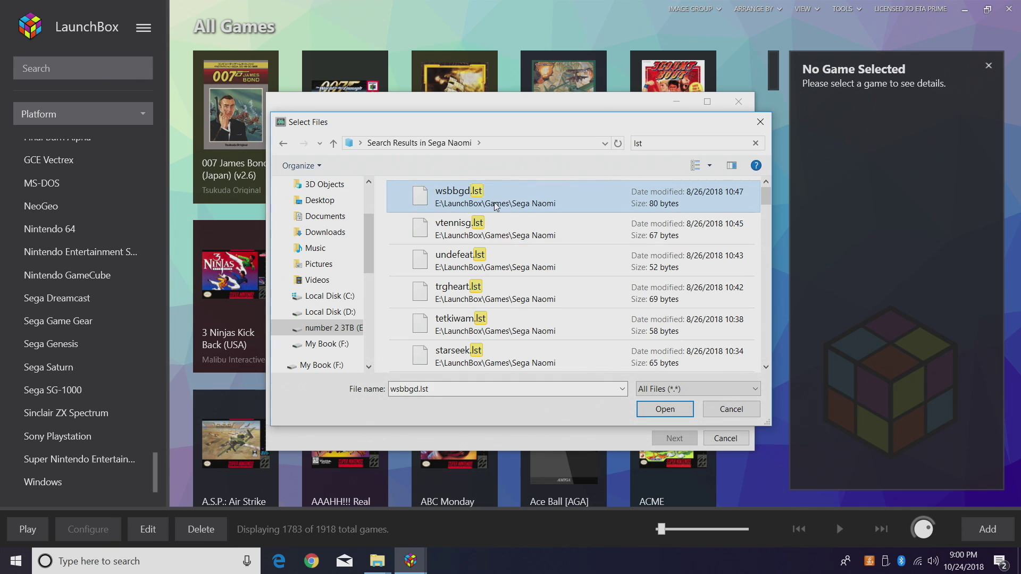
key("ctrl+a")
mouse_move(764, 200)
left_mouse_down()
mouse_move(764, 266)
mouse_move(764, 208)
left_mouse_up()
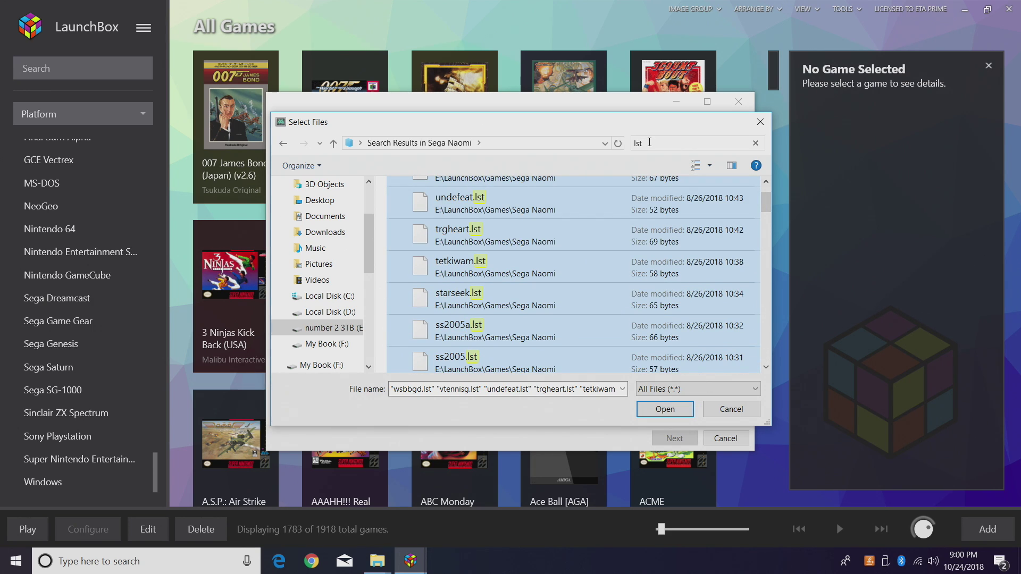
left_click(677, 410)
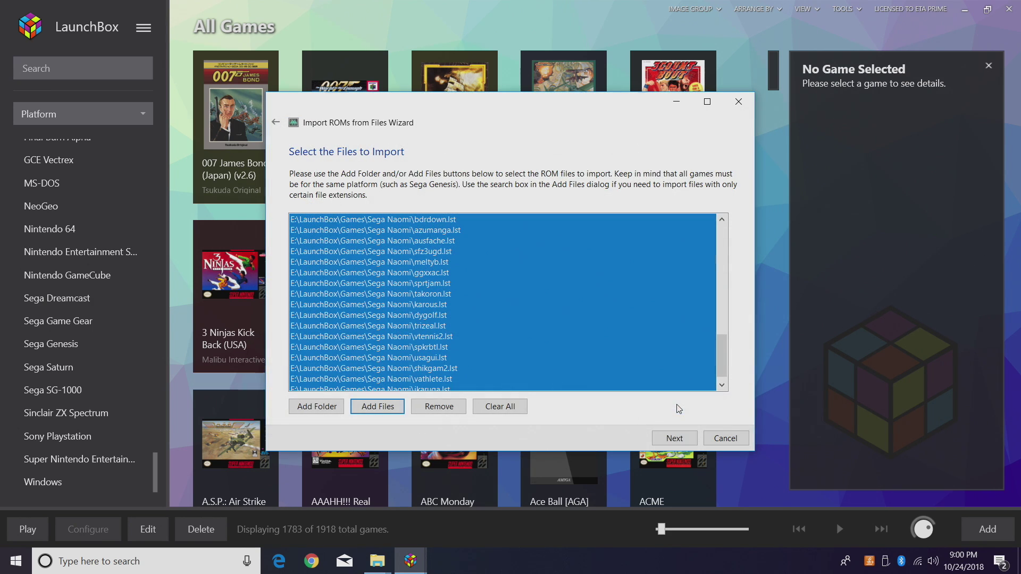
Step: Set the import platform to Sega Naomi, emulator to Retroarch, keeping files in current location
left_click(673, 438)
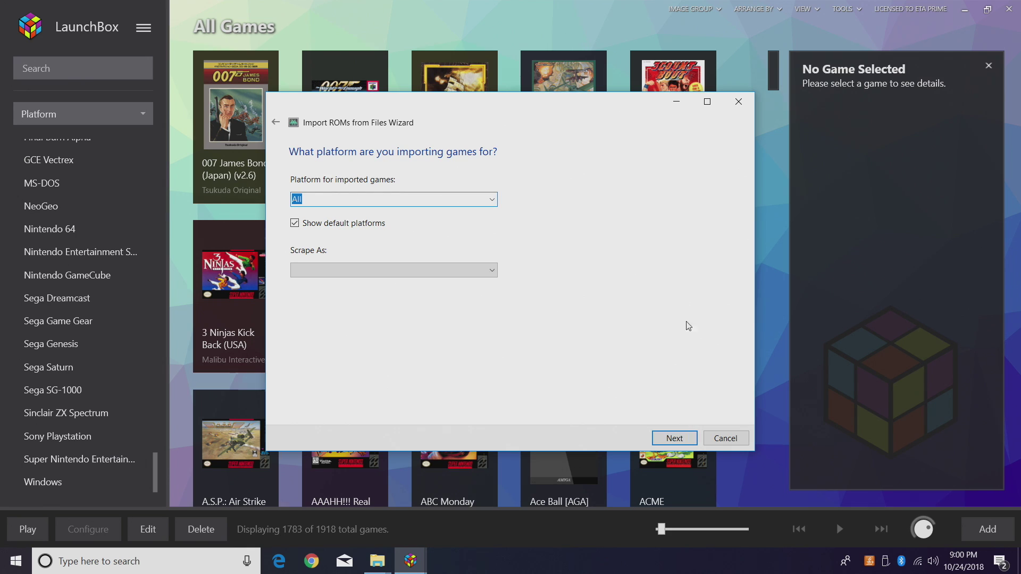
left_click(492, 201)
left_click_drag(492, 252, 472, 466)
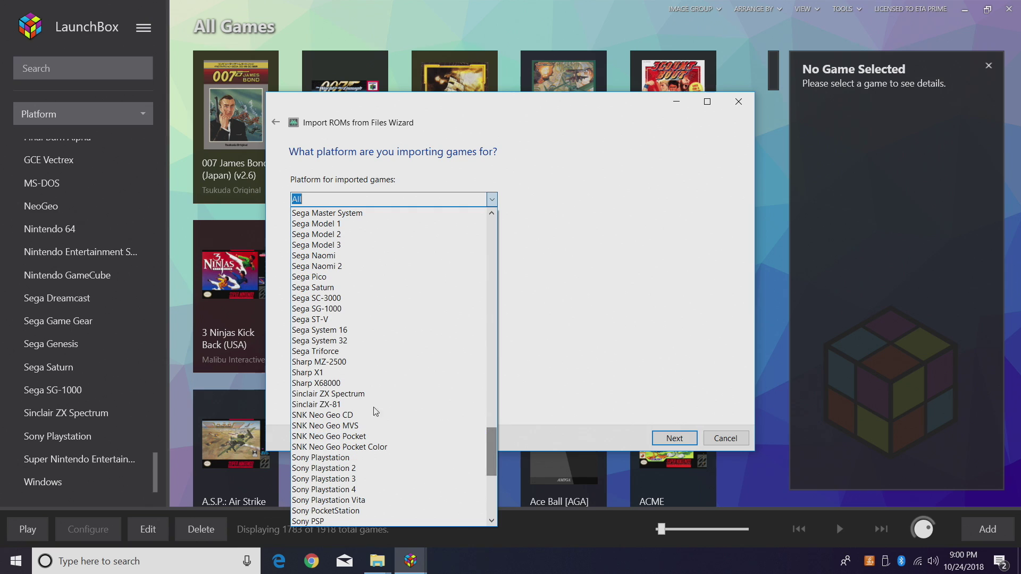
left_click(339, 256)
left_click(675, 439)
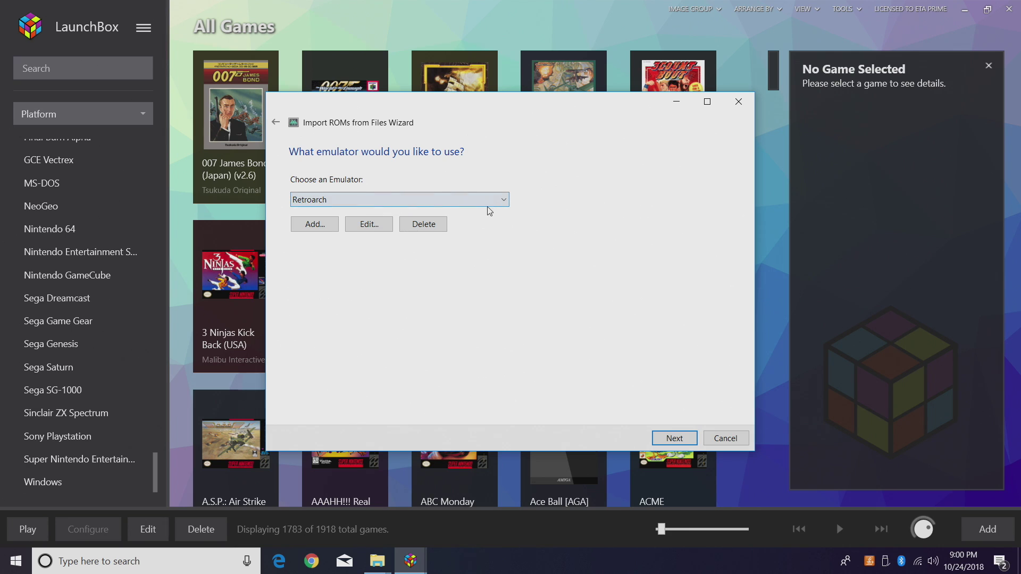
left_click(504, 200)
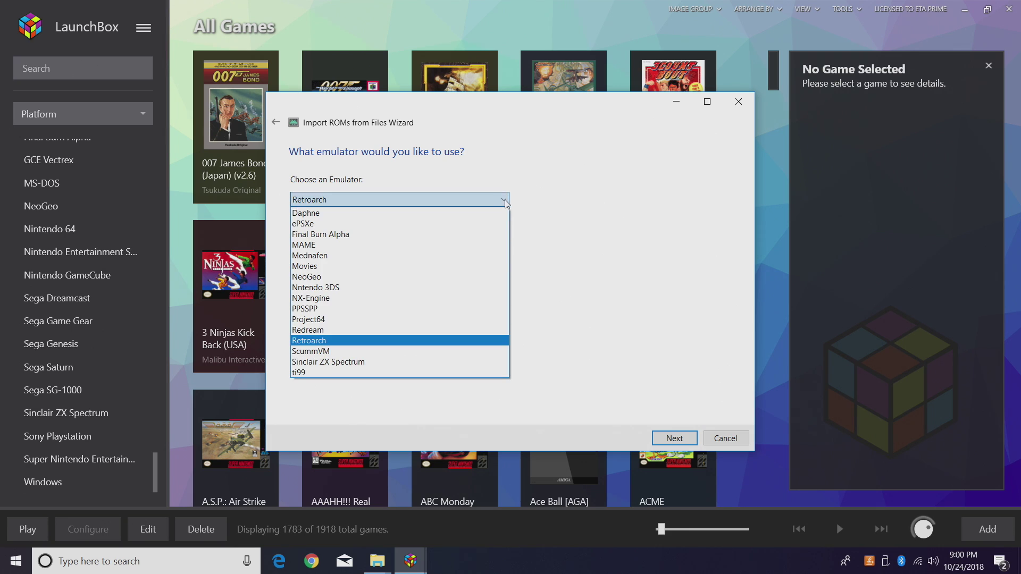
left_click(336, 340)
left_click(674, 439)
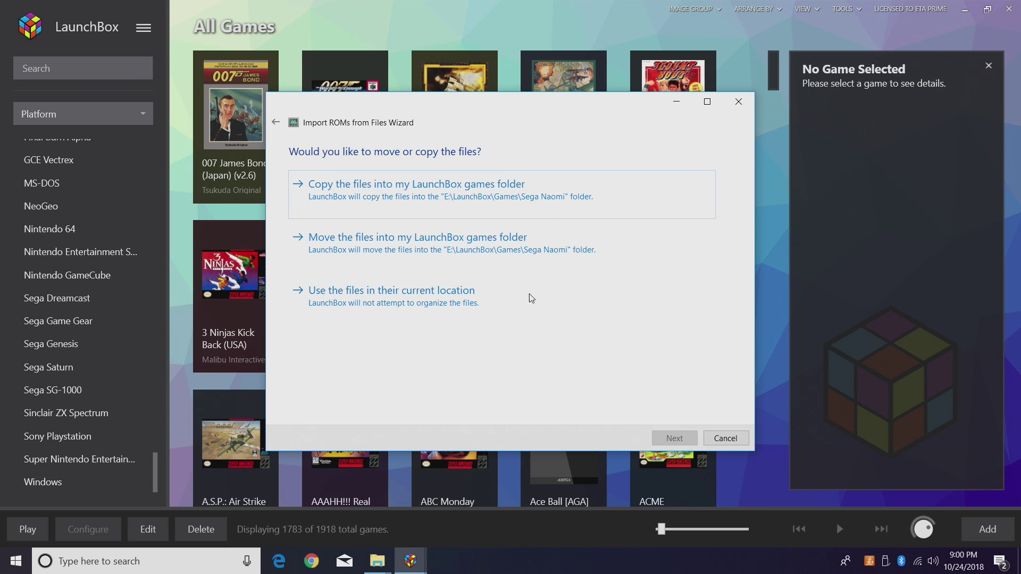
left_click(374, 306)
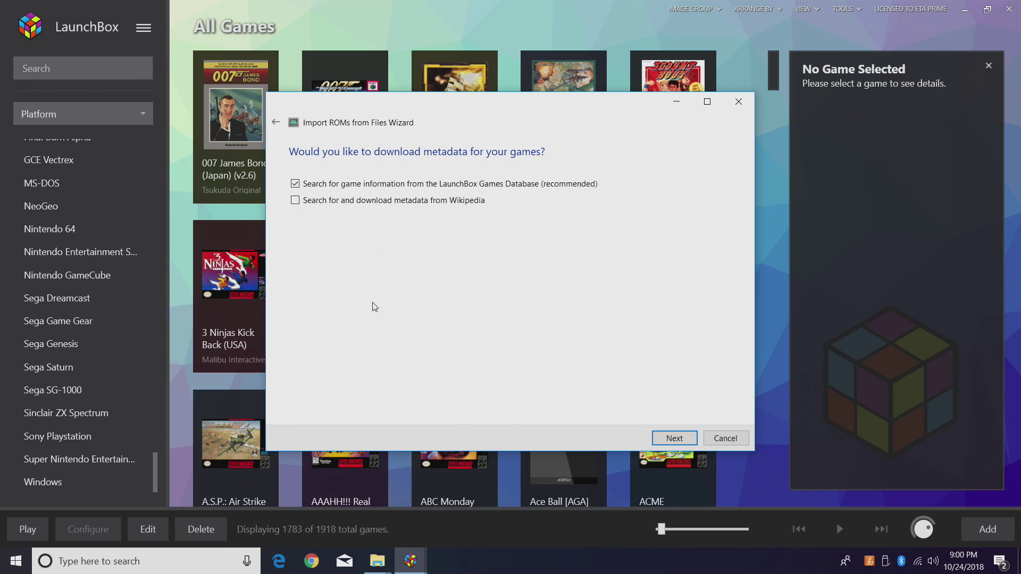
Step: Keep default metadata and image options and finish importing the 53 Sega Naomi games
left_click(674, 439)
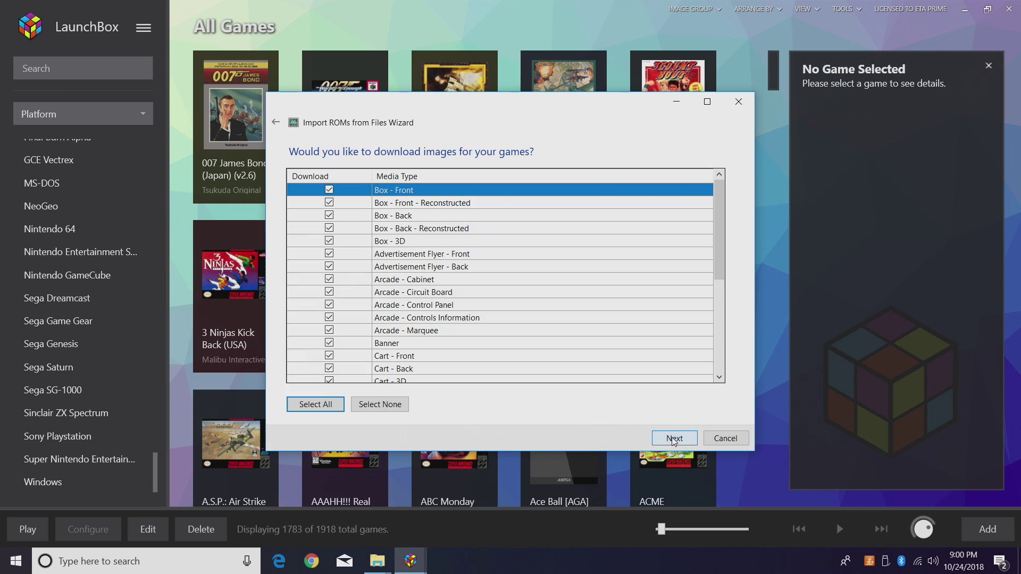
left_click_drag(719, 228, 713, 193)
left_click(663, 441)
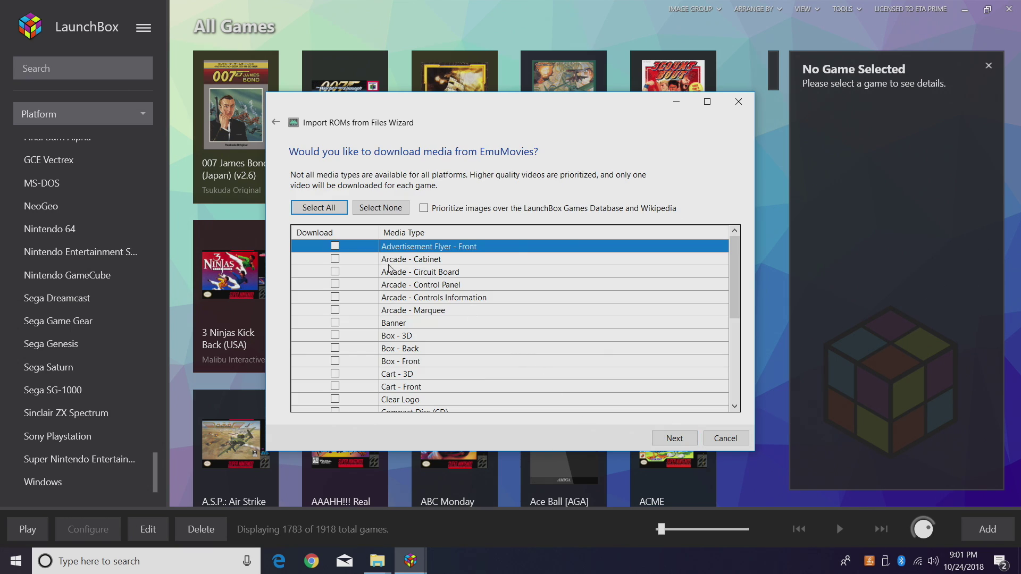
scroll(348, 410, "down", 5)
scroll(349, 412, "up", 5)
left_click(674, 438)
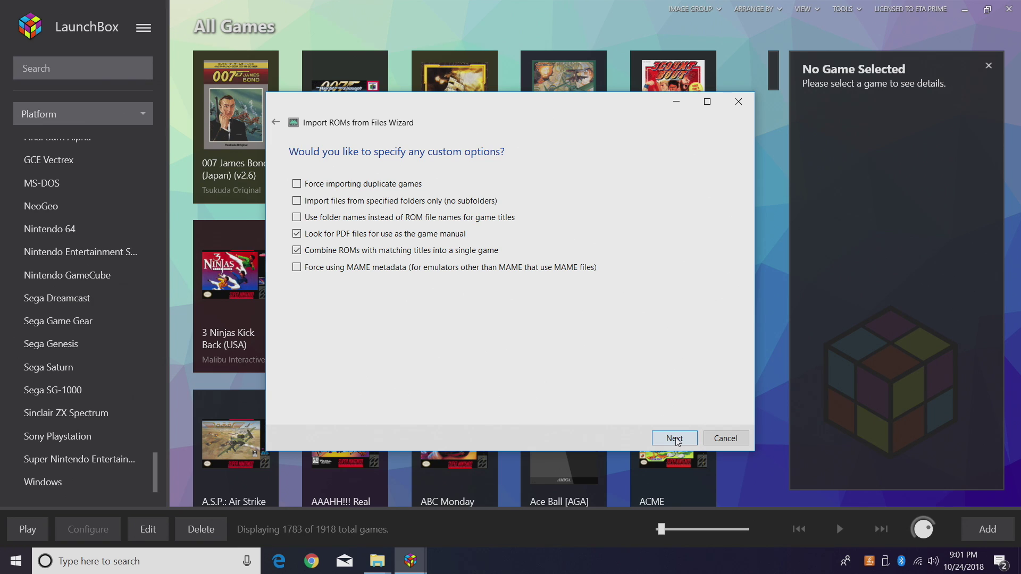
left_click(674, 439)
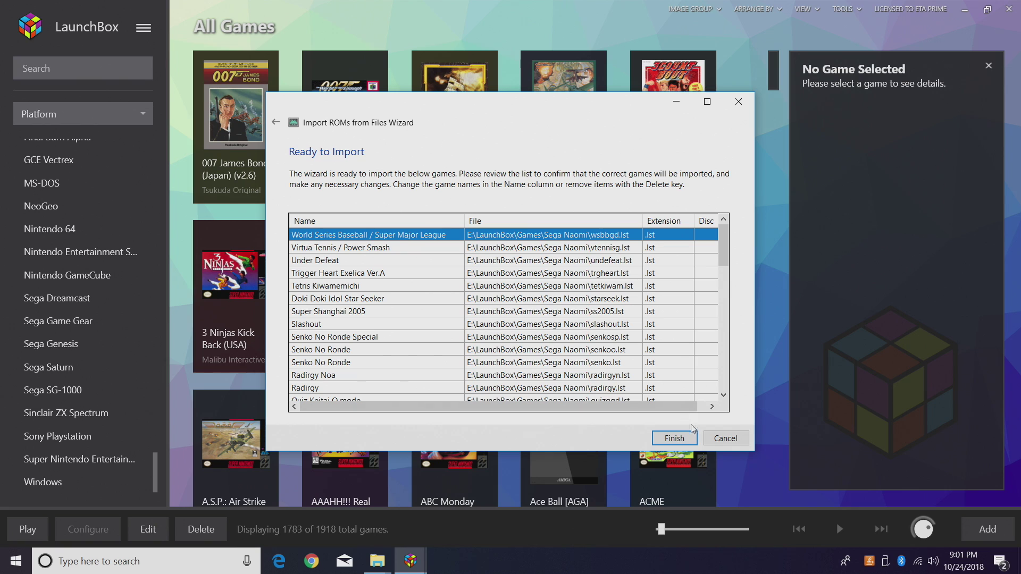
left_click(674, 439)
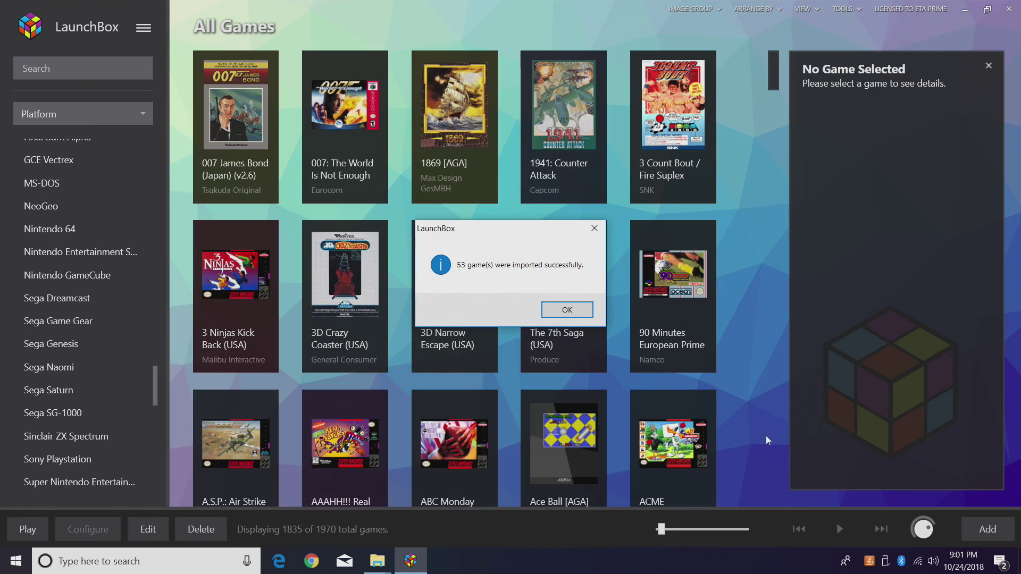
left_click(575, 314)
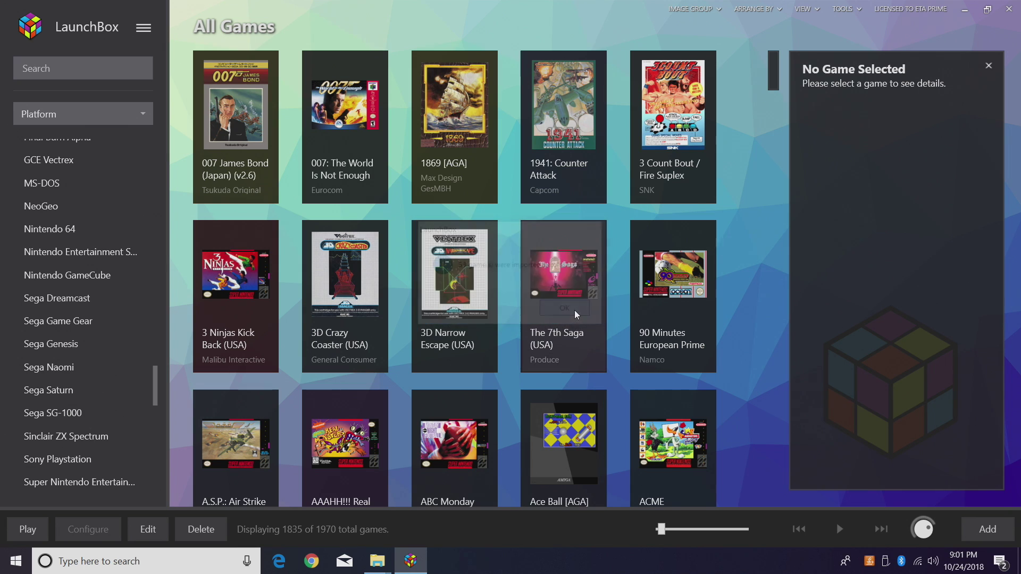
Step: Filter the library to Sega Naomi and browse its 39 games' box art
scroll(80, 349, "down", 1)
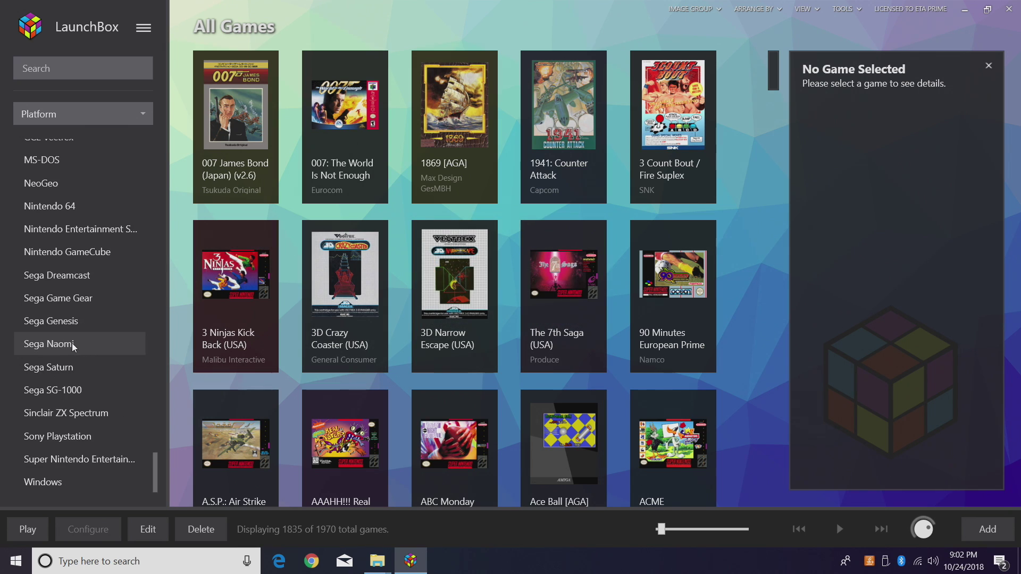
left_click(45, 348)
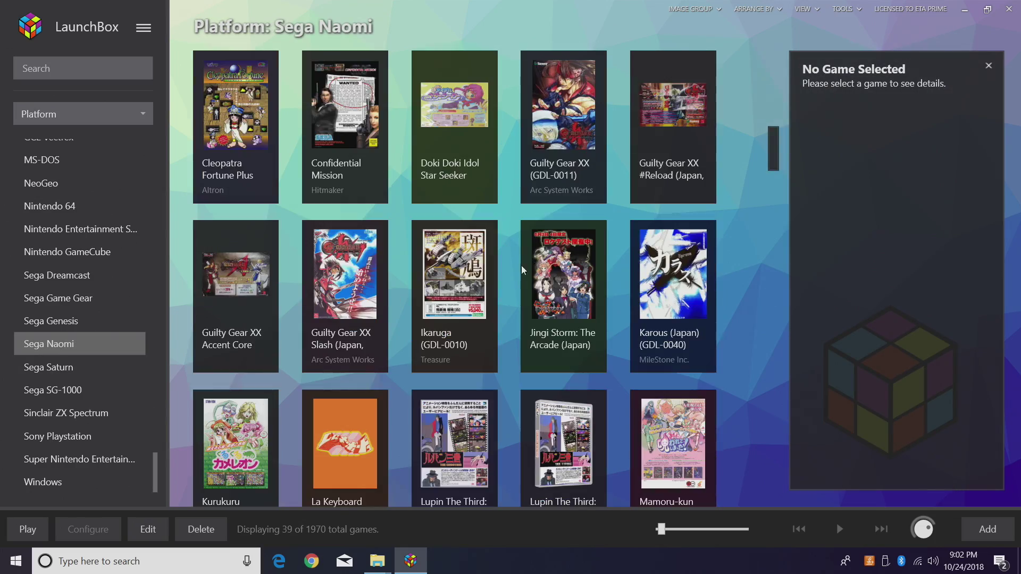
scroll(501, 307, "down", 9)
scroll(500, 310, "up", 4)
scroll(501, 311, "up", 6)
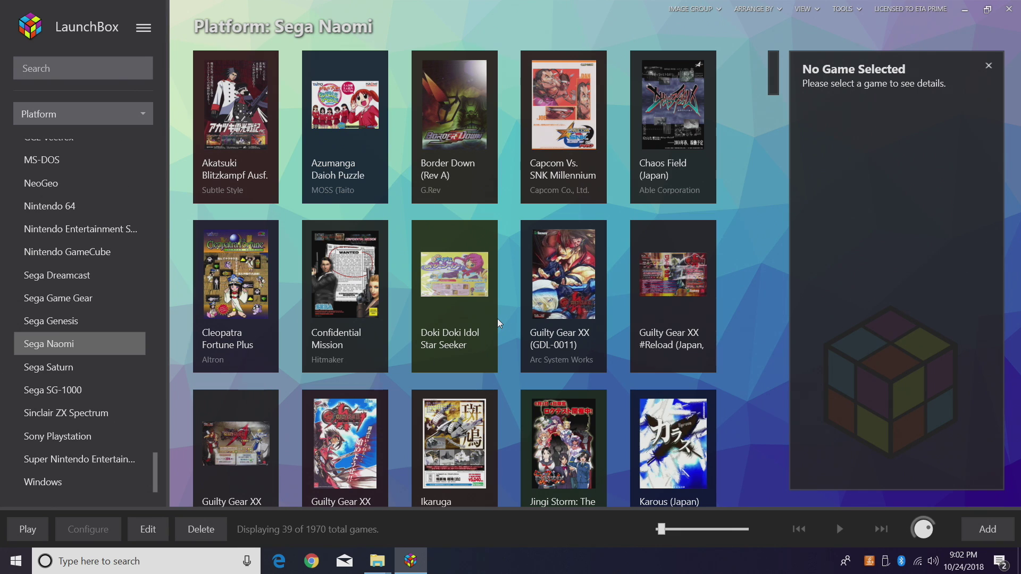
left_click(853, 7)
Step: Start the Import ROM Files wizard and browse into the Sammy Atomiswave games folder
mouse_move(805, 233)
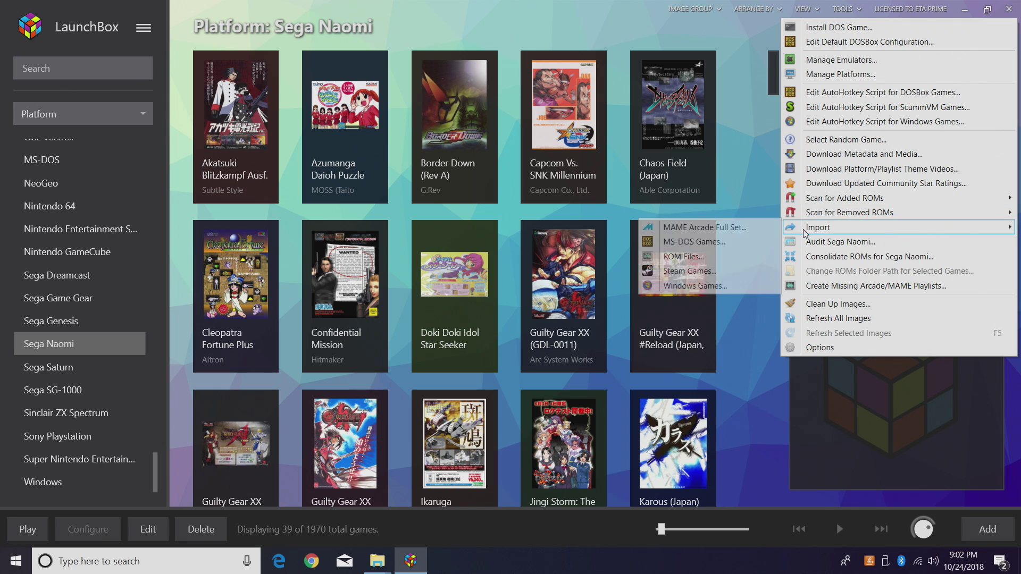
left_click(710, 257)
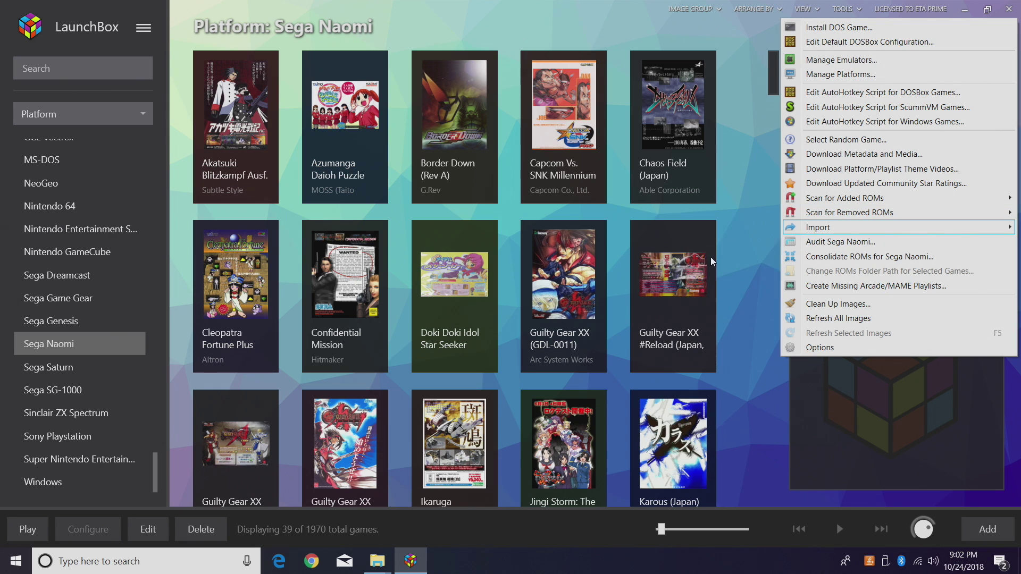
left_click(681, 439)
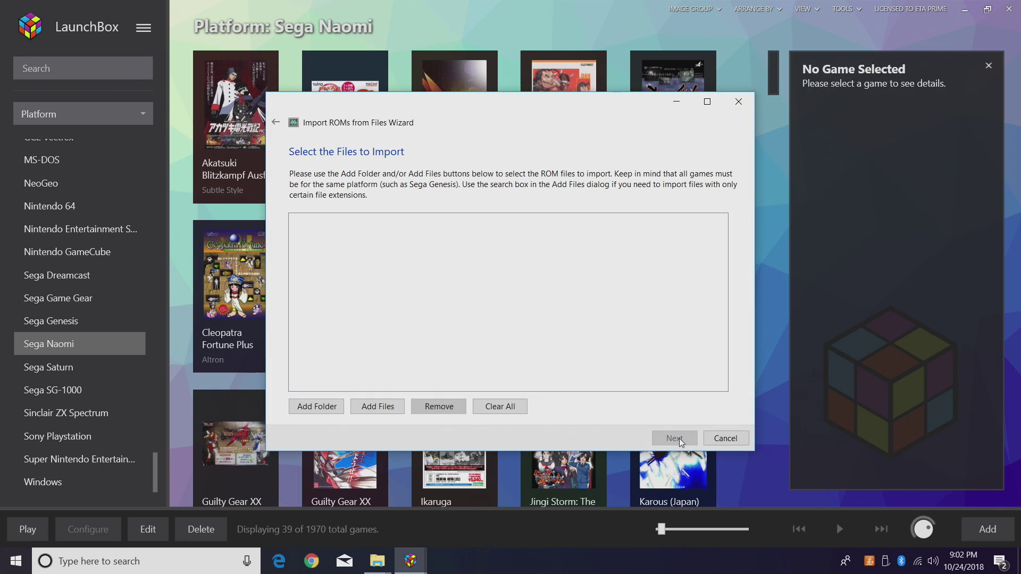
left_click(381, 405)
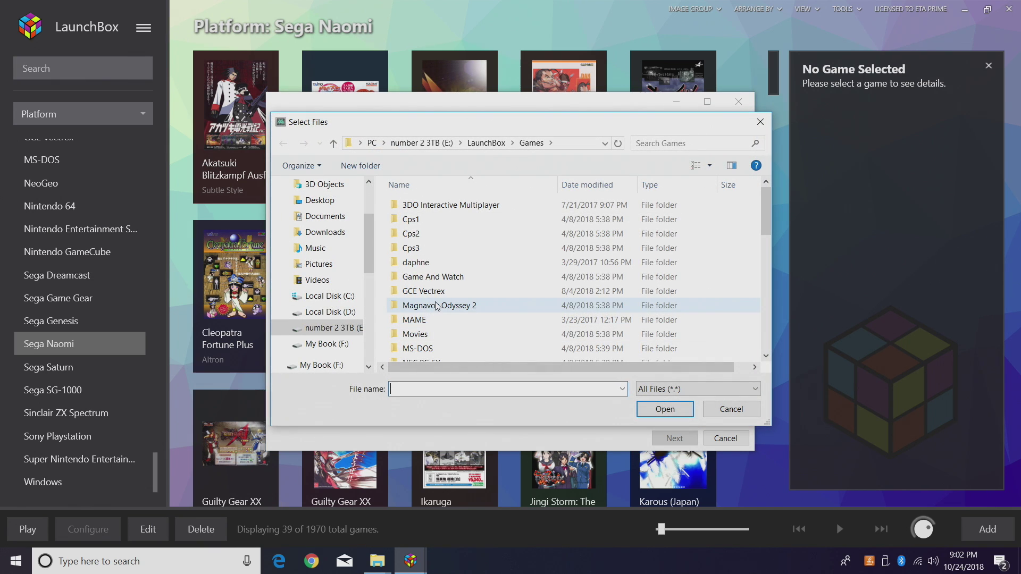
scroll(436, 306, "down", 6)
scroll(447, 353, "down", 2)
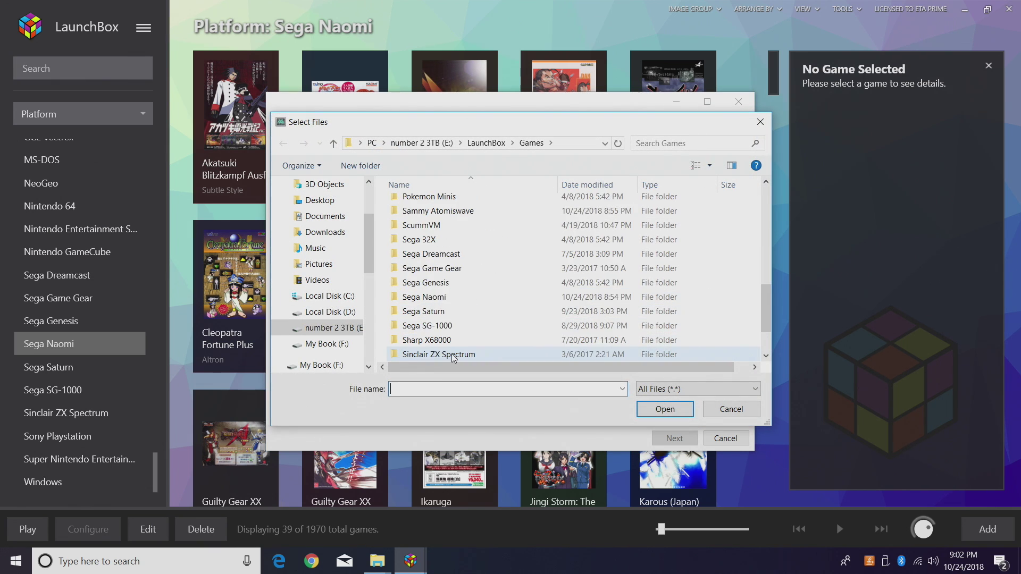
double_click(443, 211)
Step: Search the folder for 'lst', select all results, and add them to the import
left_click(668, 143)
type("lst")
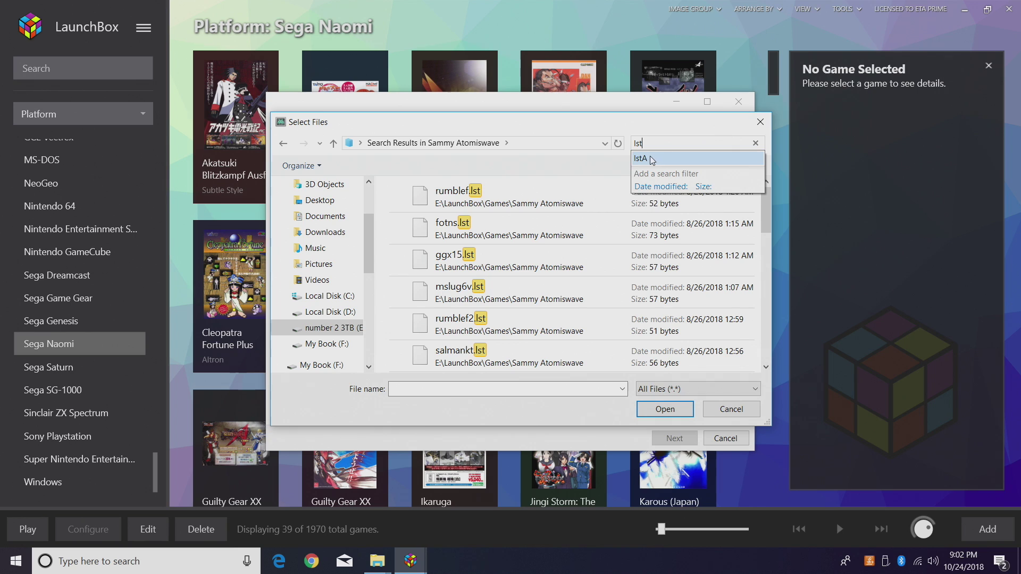
left_click(531, 201)
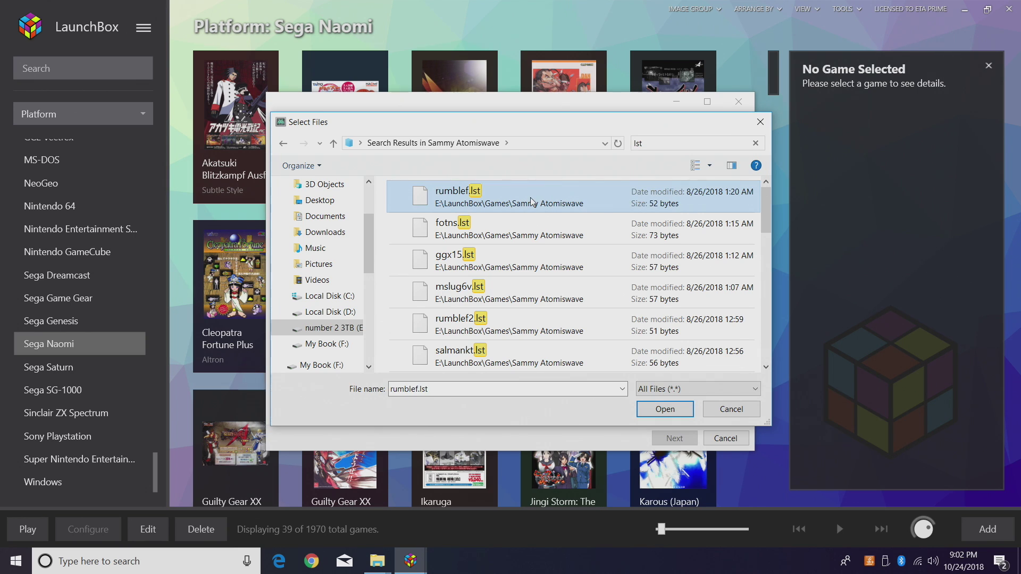
key("ctrl+a")
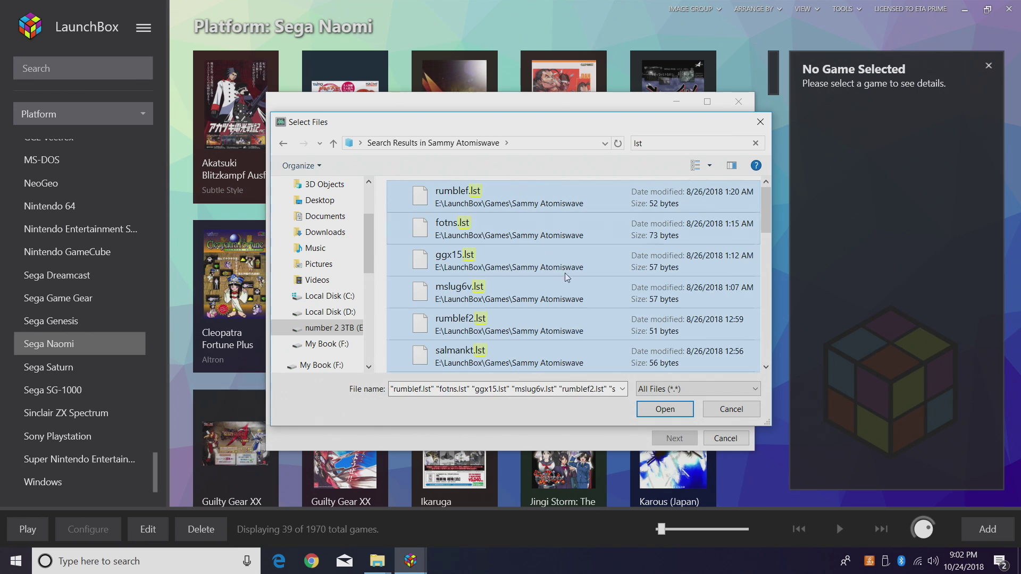
left_click(668, 413)
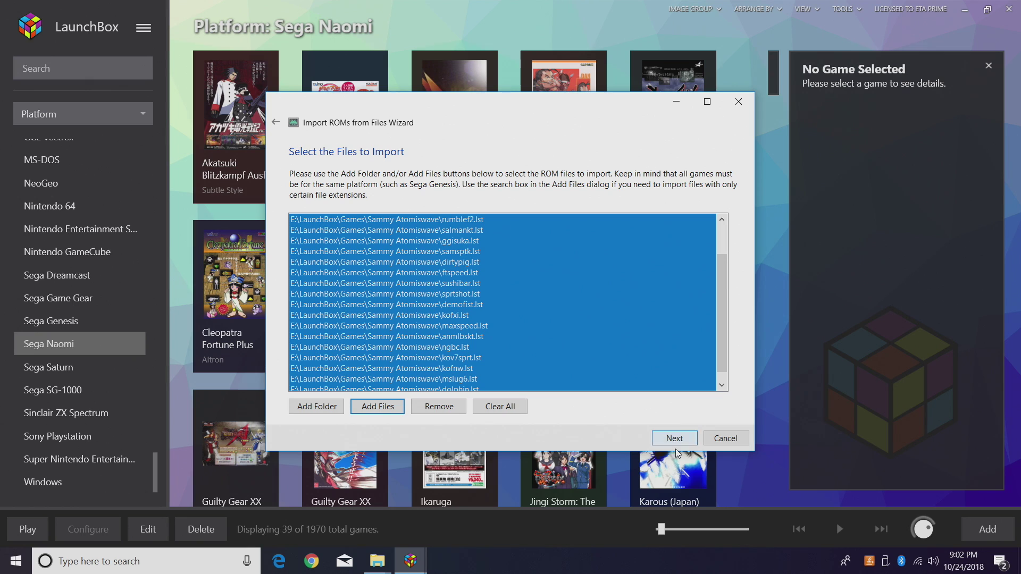
Step: Set the platform to Sammy Atomiswave, emulator Retroarch, using the files' current location
left_click(678, 439)
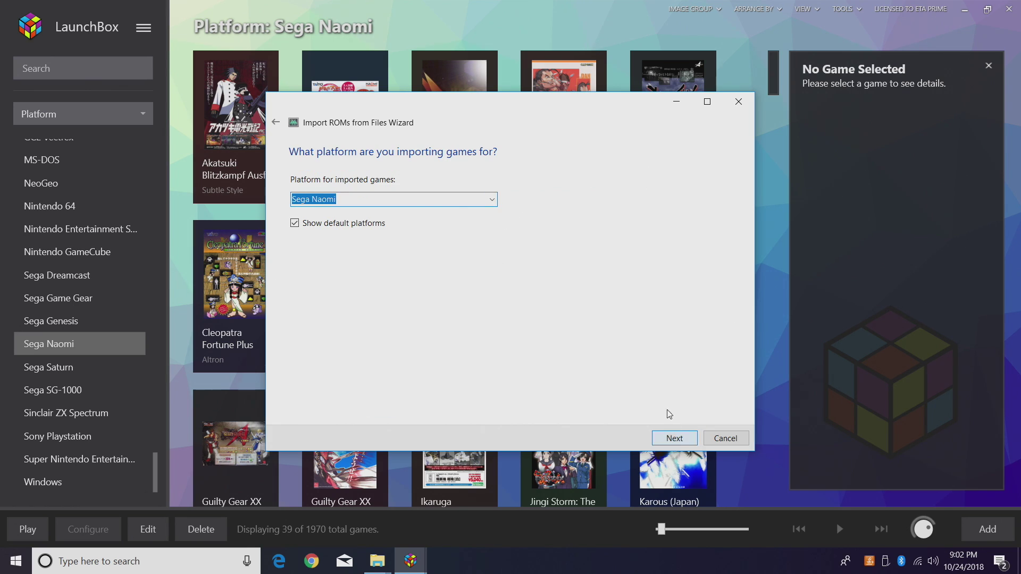
left_click(491, 201)
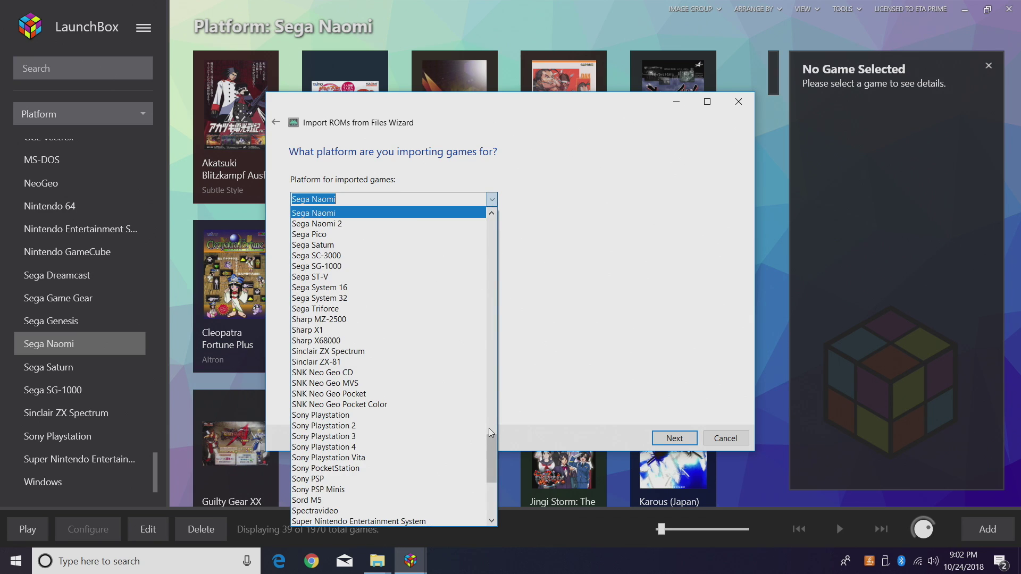
left_click_drag(489, 449, 493, 416)
left_click(362, 292)
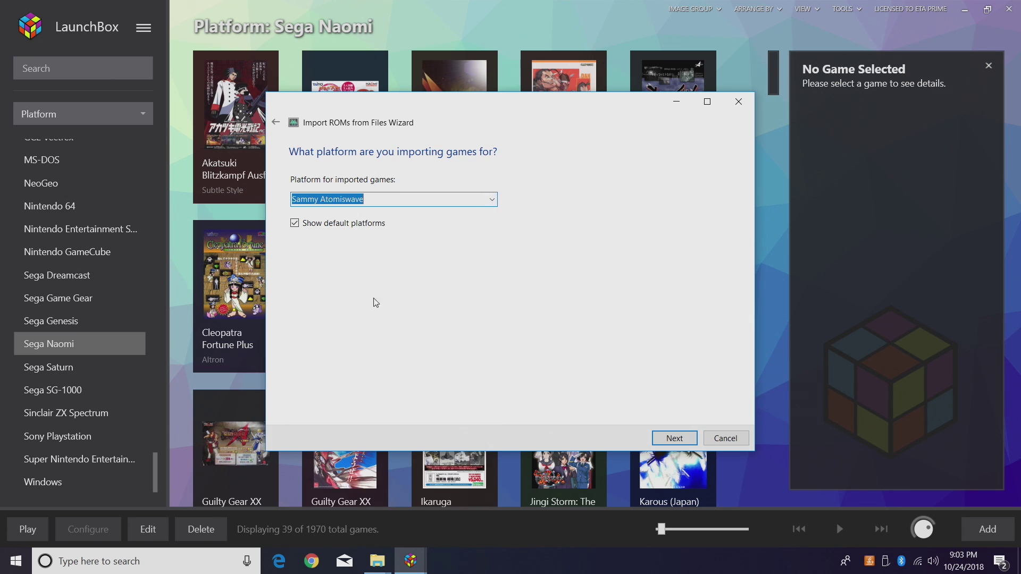
left_click(675, 437)
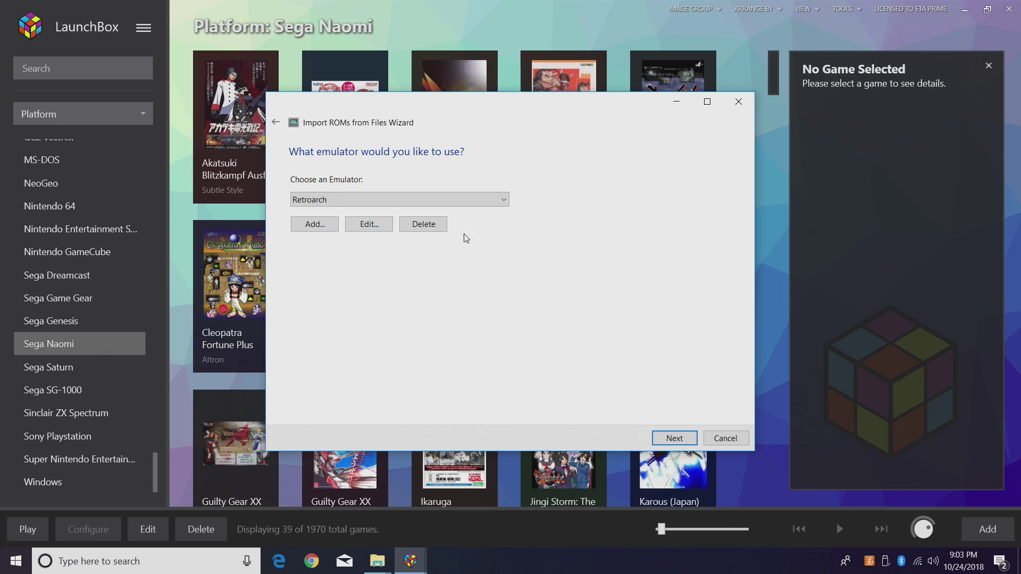
left_click(674, 438)
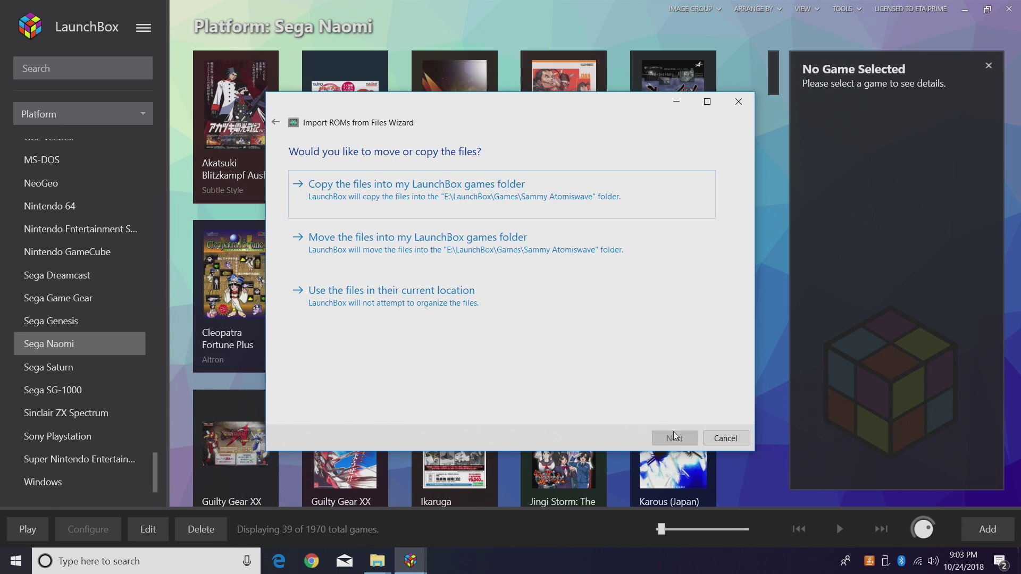
left_click(357, 301)
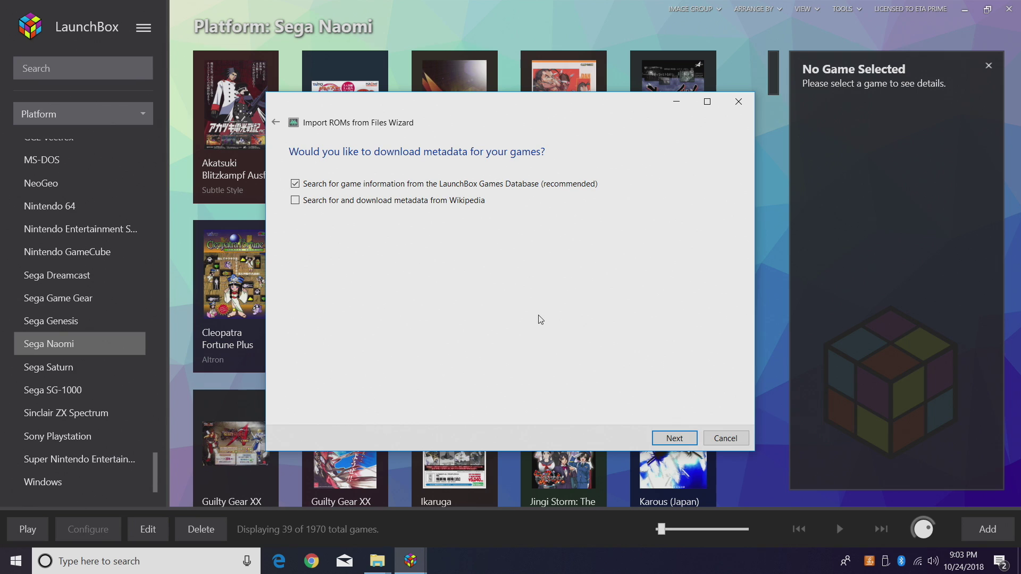
Step: Accept default metadata and image options and import the 20 Sammy Atomiswave games
left_click(674, 442)
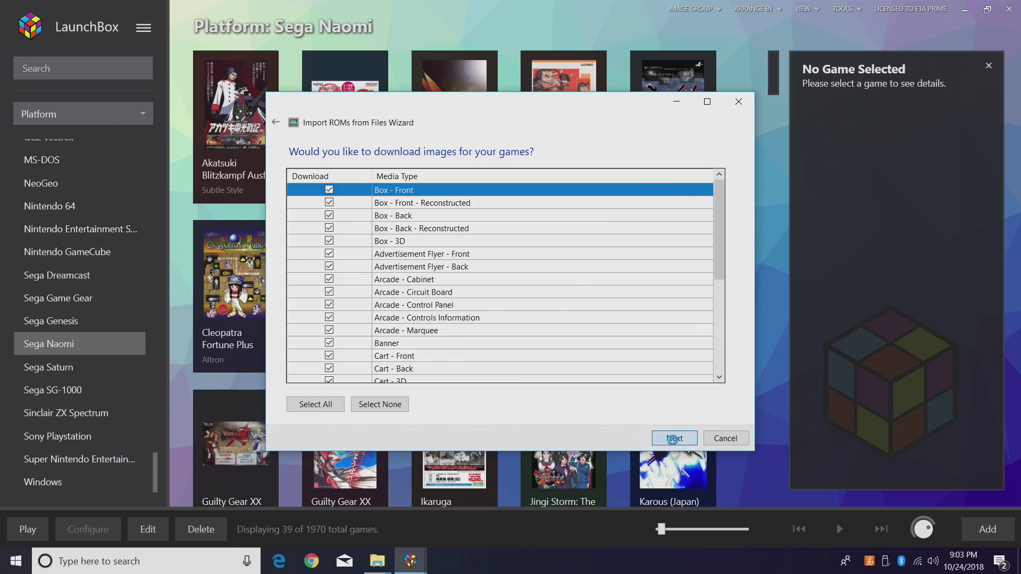
left_click(674, 441)
left_click(674, 441)
left_click(675, 441)
left_click(674, 438)
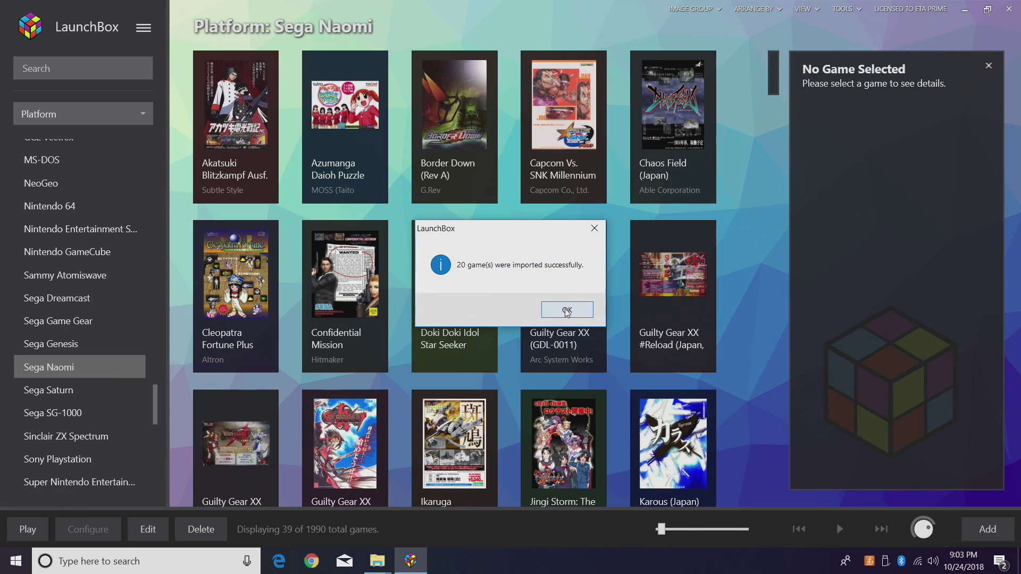
left_click(567, 311)
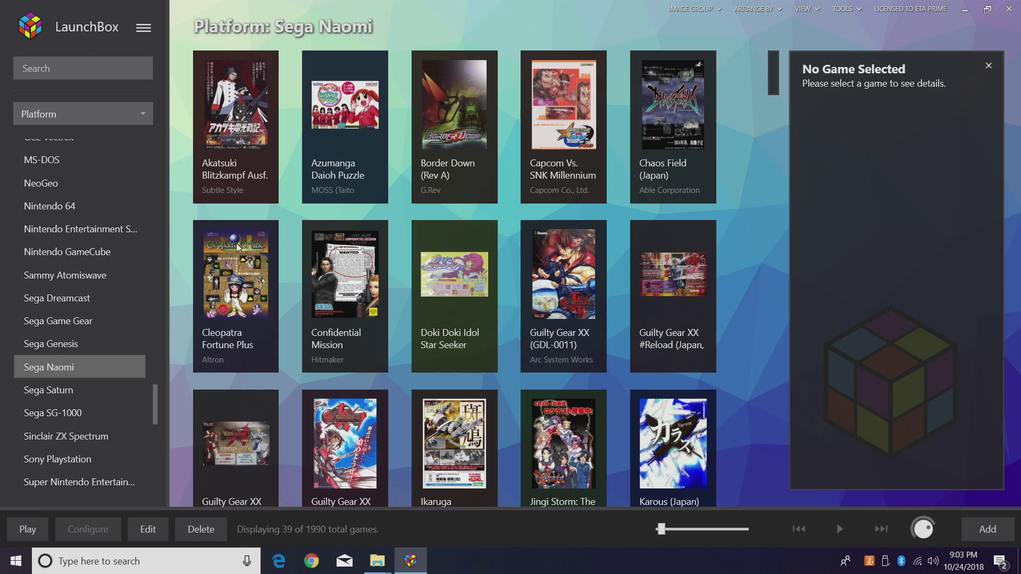
Step: Browse the 16-game Sammy Atomiswave library and launch Metal Slug 6
left_click(79, 274)
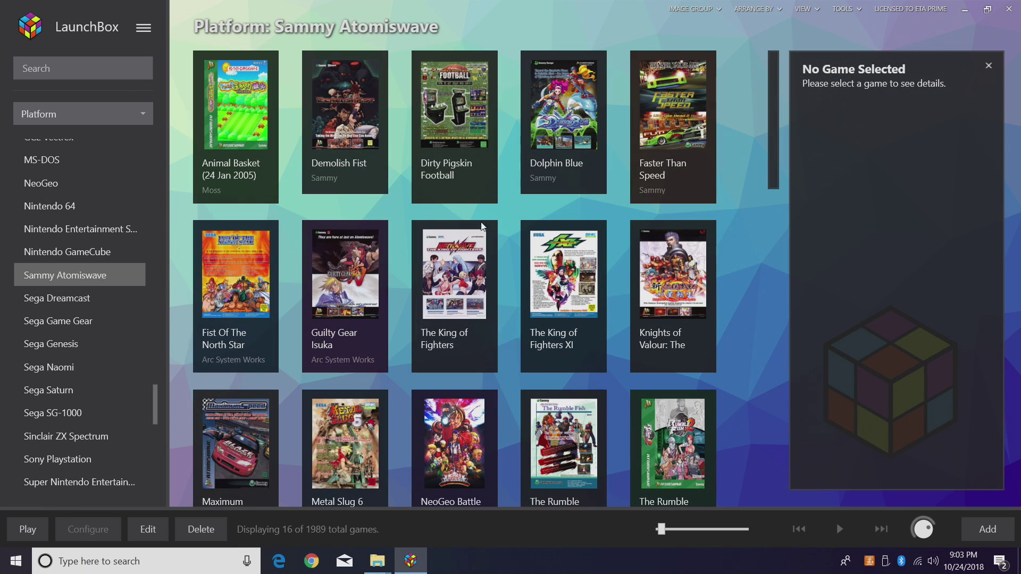
scroll(490, 378, "down", 3)
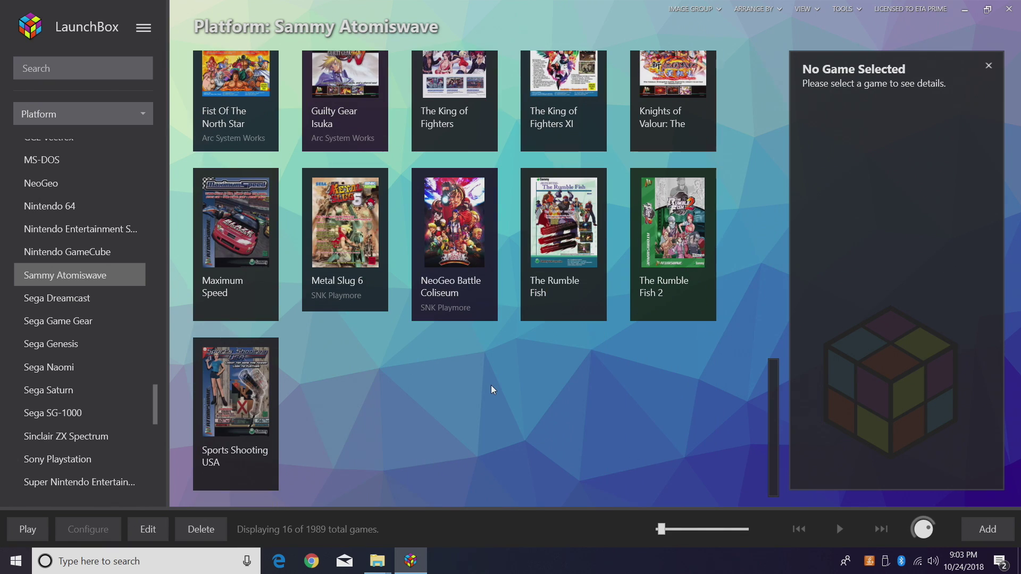
scroll(477, 391, "up", 3)
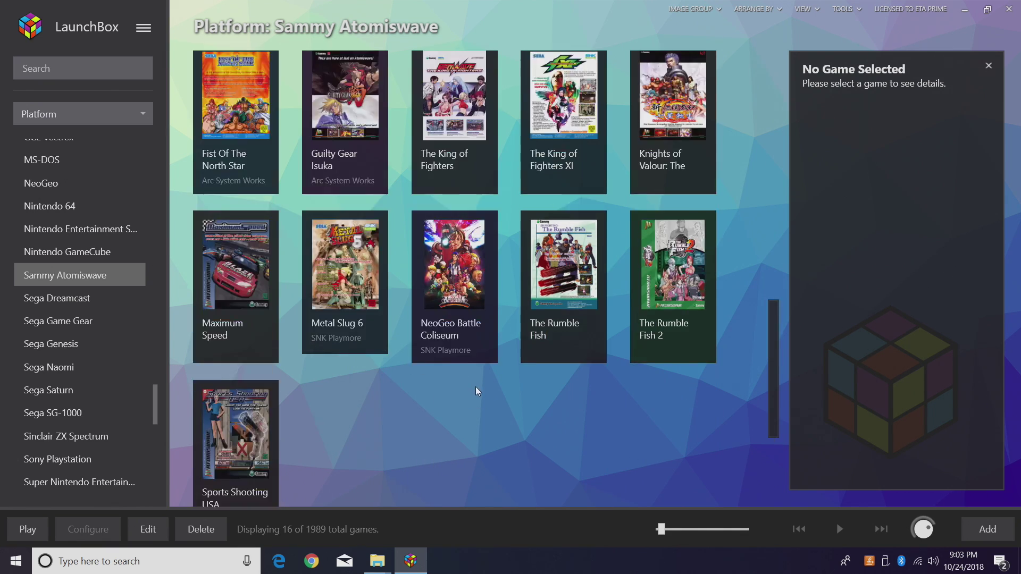
scroll(513, 295, "down", 3)
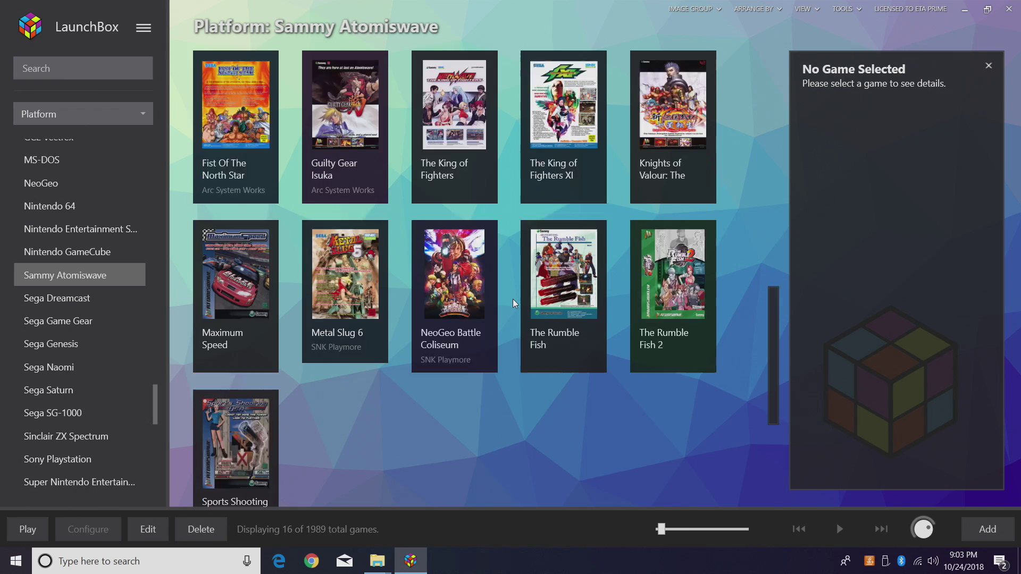
double_click(350, 250)
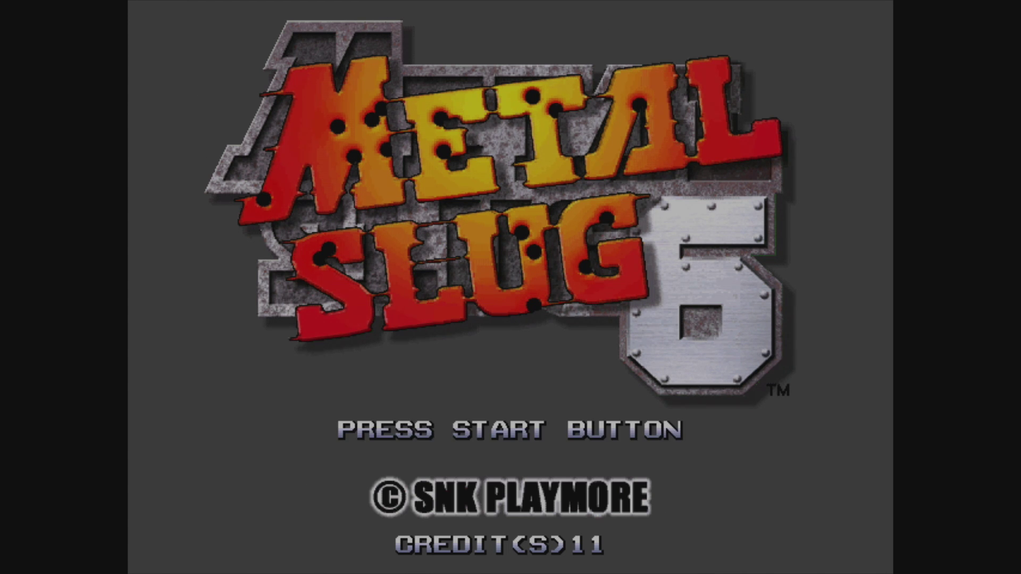
Step: Bring up RetroArch's Quick Menu over Metal Slug 6 and highlight Options
key("F1")
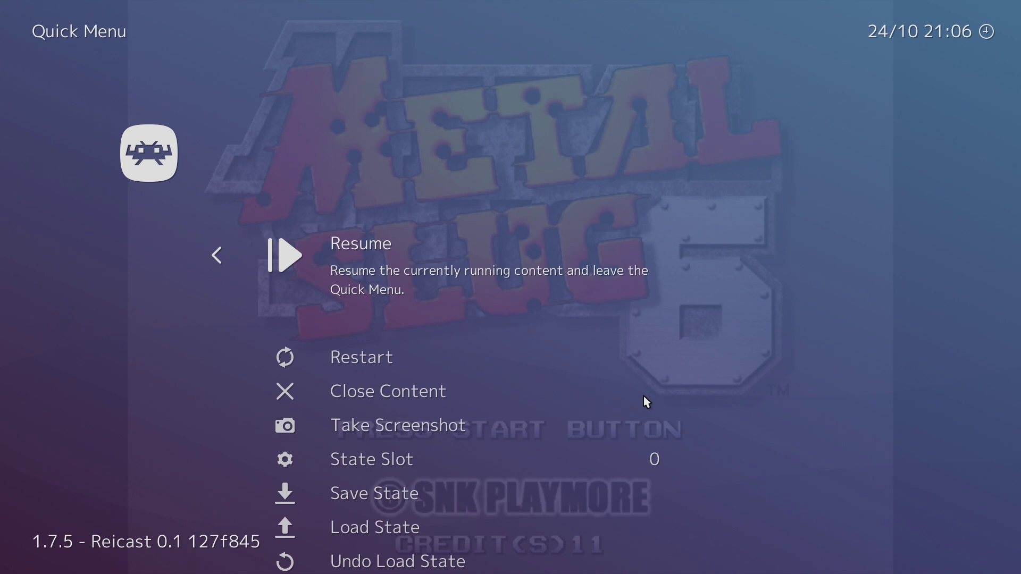
key("Down")
key("Down")
key("Down")
key("Down")
key("Down")
key("Down")
key("Down")
key("Down")
key("Down")
key("Down")
key("Down")
key("Down")
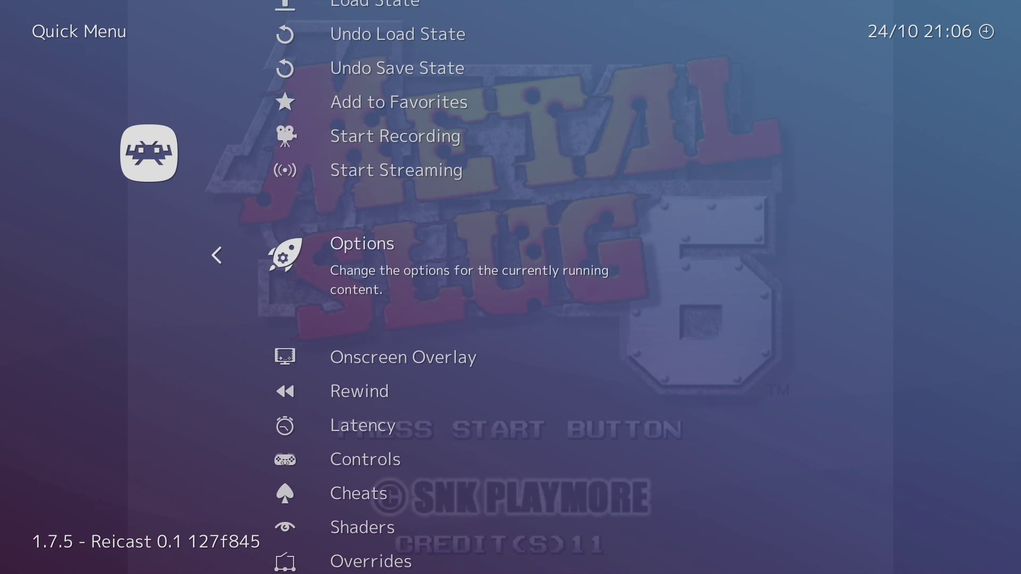
Step: Open the Reicast core options and set Internal resolution to 1280x960
key("Return")
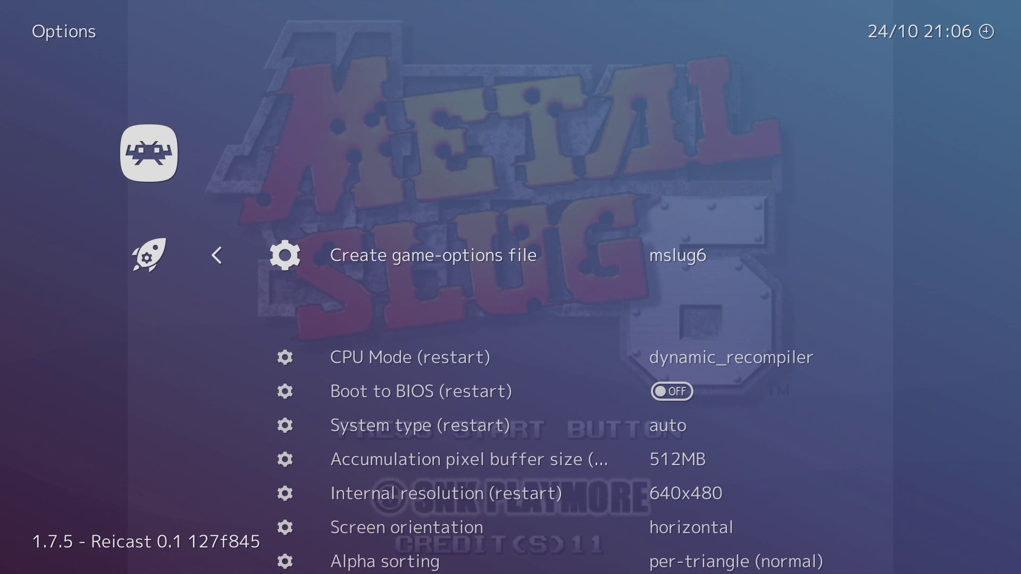
key("Down")
key("Down")
key("Down")
key("Down")
key("Down")
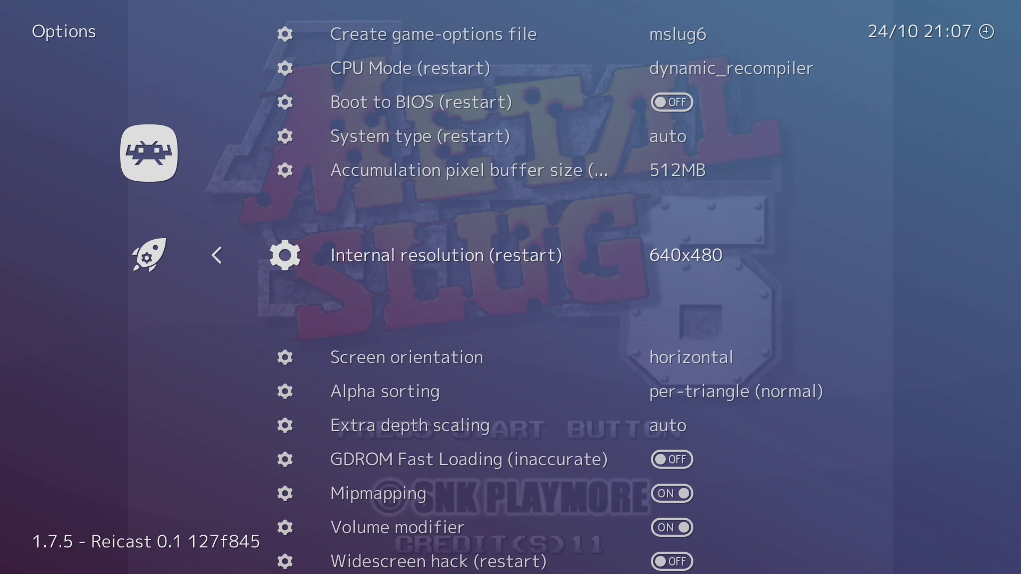
key("Left")
key("Right")
key("Right")
key("Right")
key("Left")
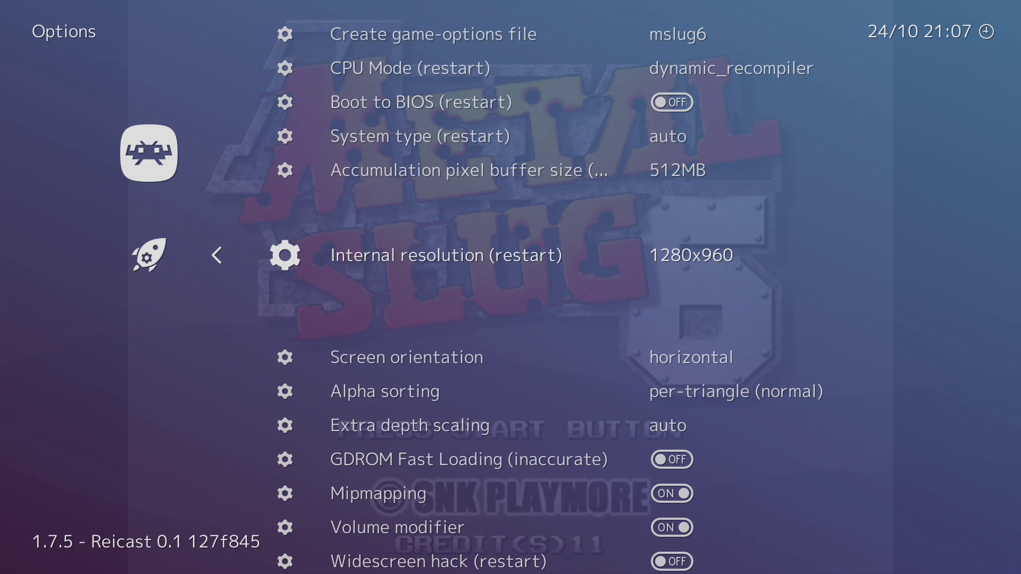
Step: Review the nearby core settings through Screen orientation and Alpha sorting
key("Down")
key("Up")
key("Up")
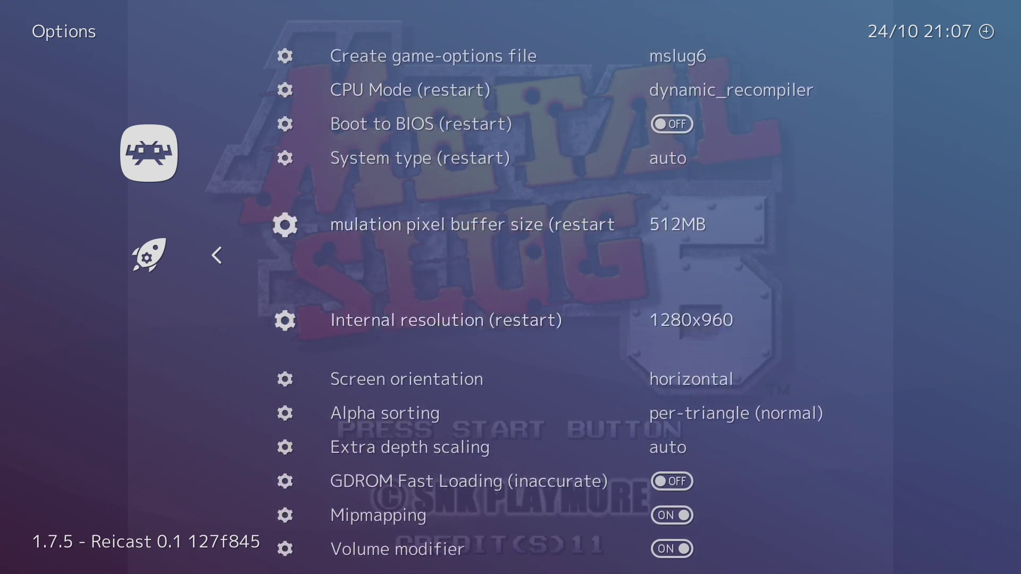
key("Down")
key("Up")
key("Down")
key("Down")
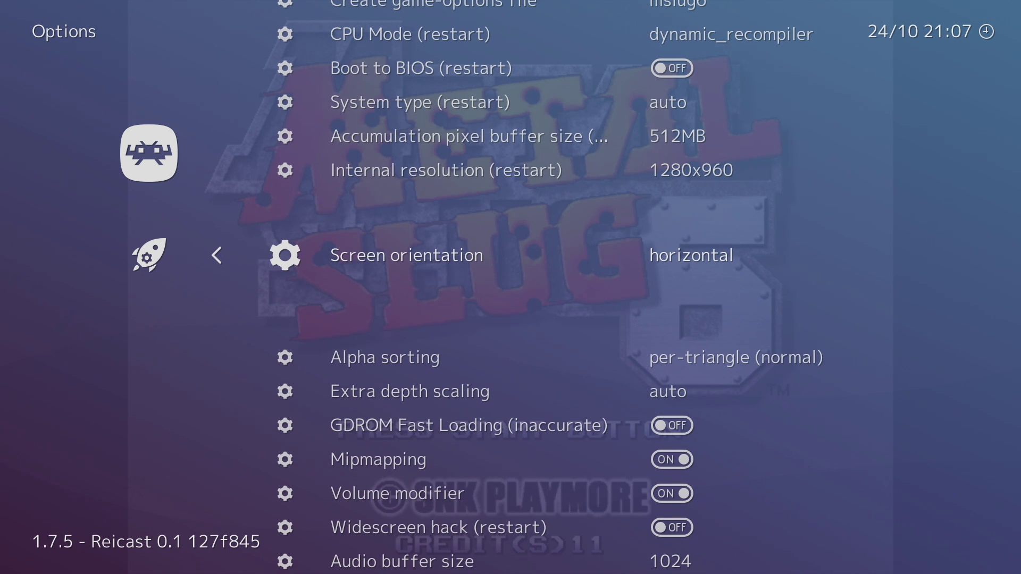
key("Down")
key("Up")
key("Down")
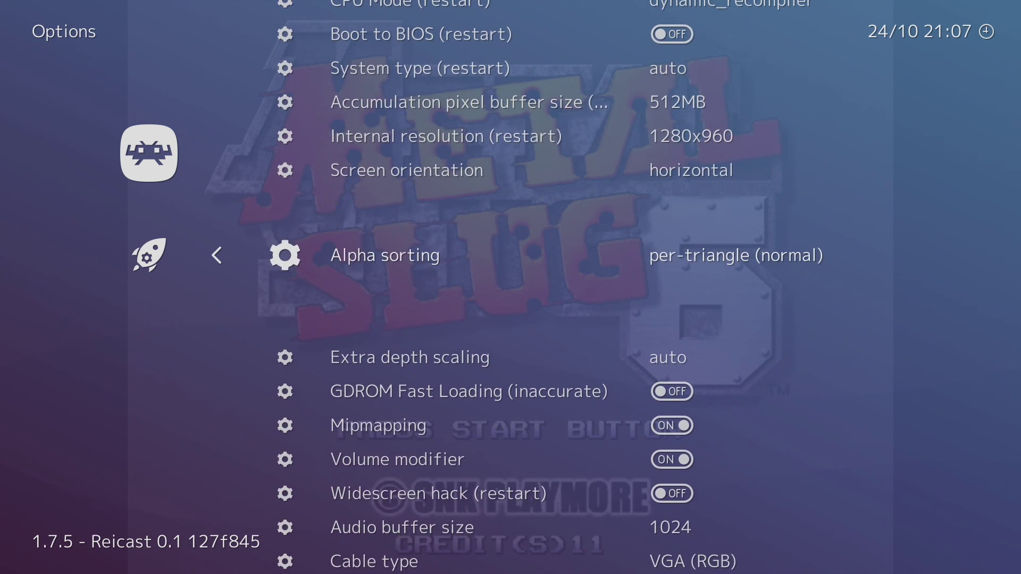
Step: Review Mipmapping, Volume modifier, Region, texture upscaling and threaded rendering, then return to the Quick Menu
key("Down")
key("Down")
key("Down")
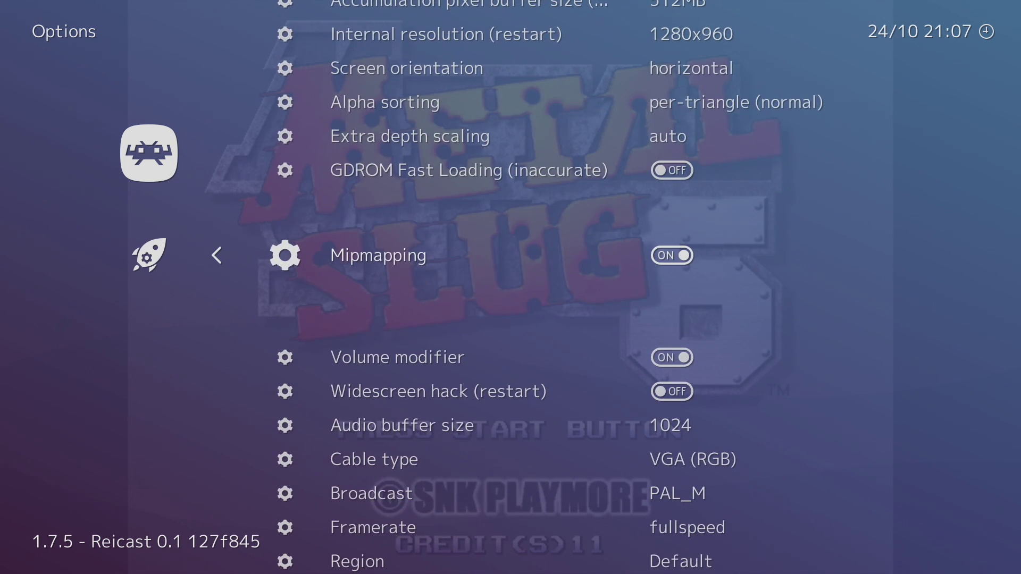
key("Down")
key("Down")
key("Down")
key("Down")
key("Down")
key("Down")
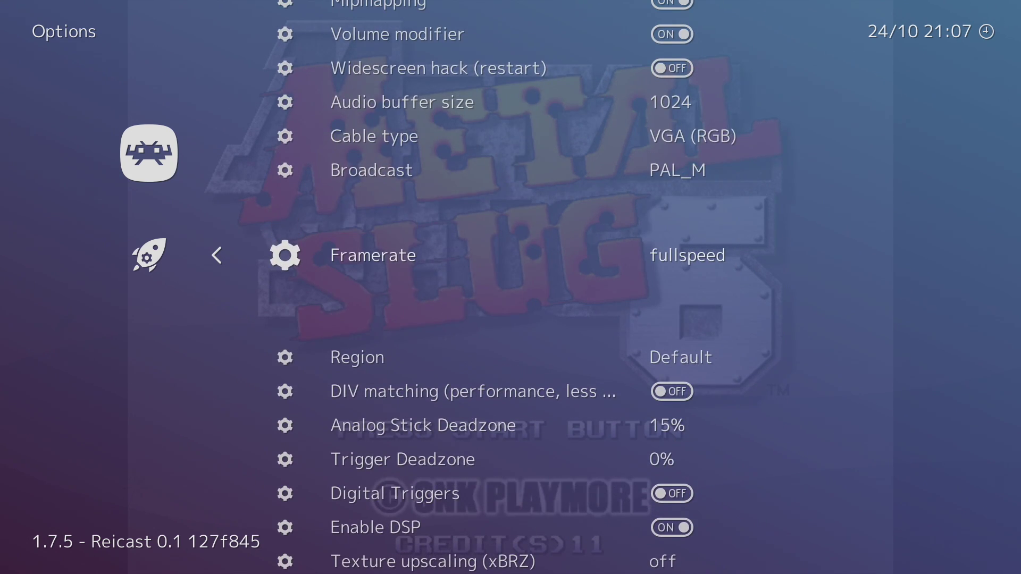
key("Down")
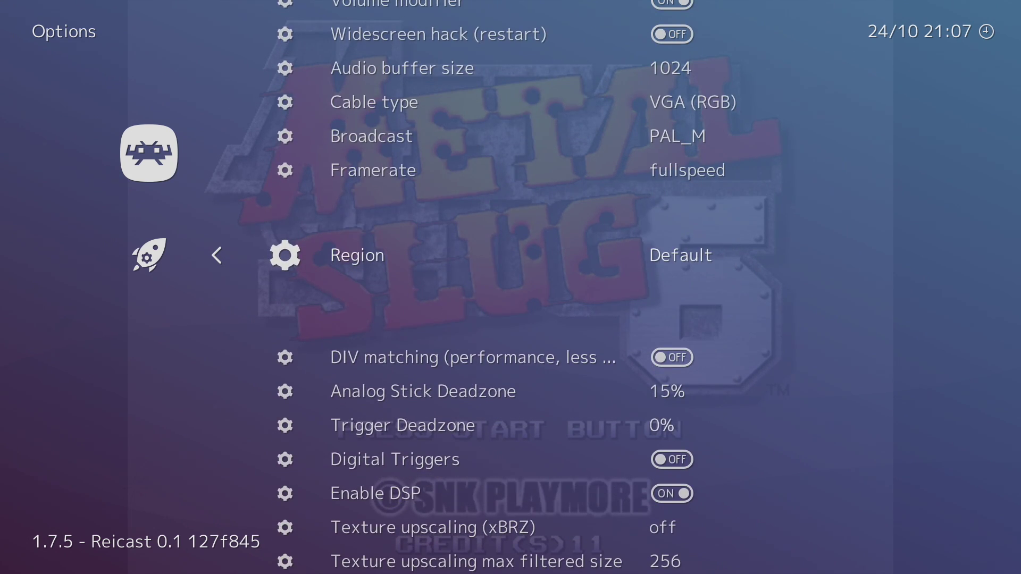
key("Down")
key("Down")
key("Down")
key("Down")
key("Down")
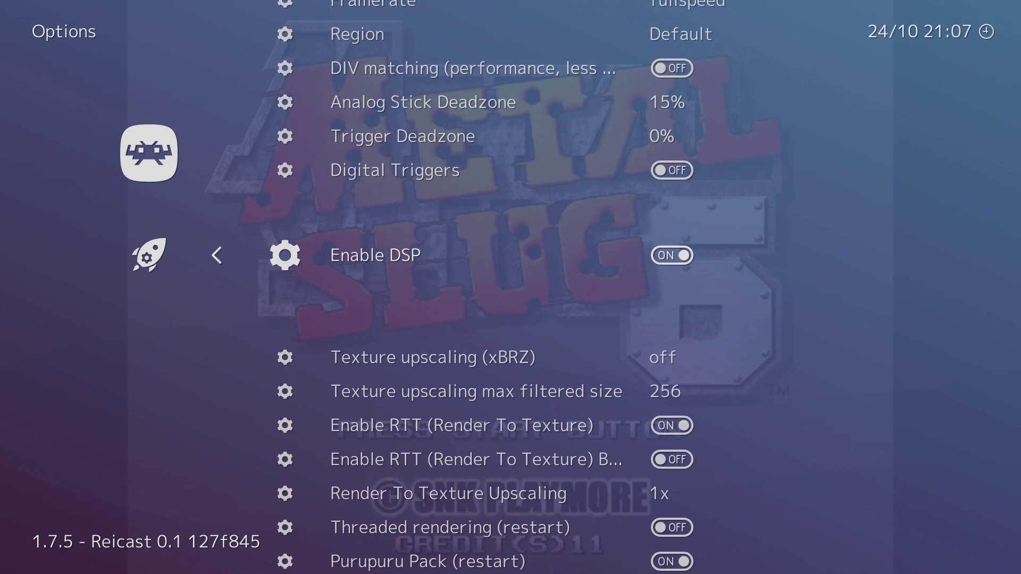
key("Down")
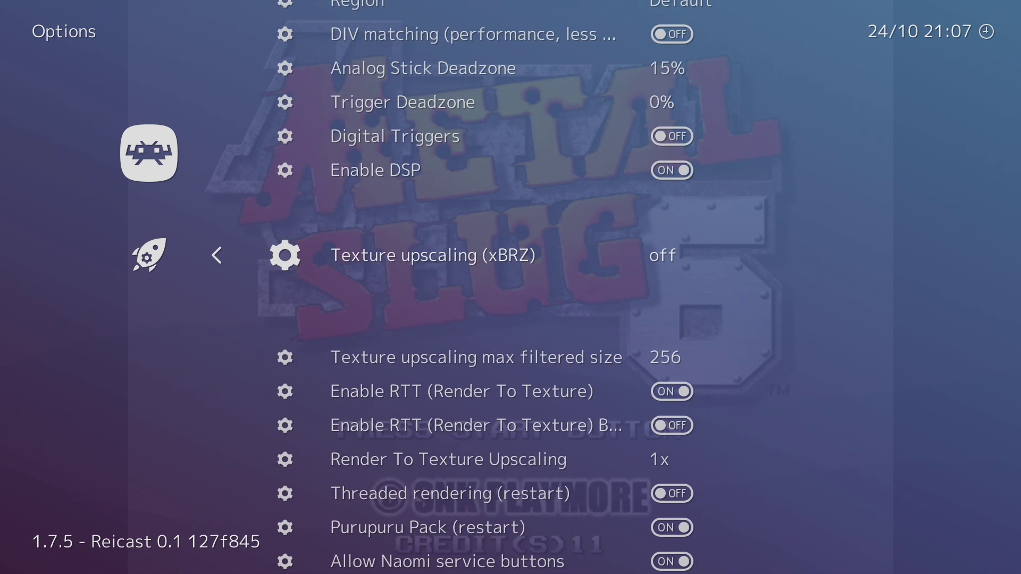
key("Down")
key("Down")
key("Down")
key("Down")
key("Down")
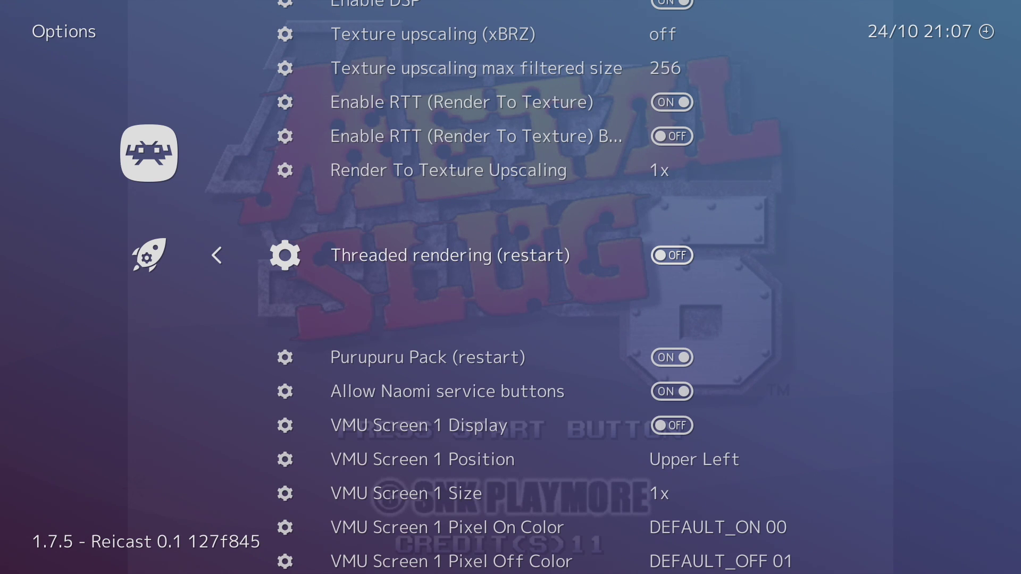
key("BackSpace")
key("Down")
key("Down")
key("Down")
key("Down")
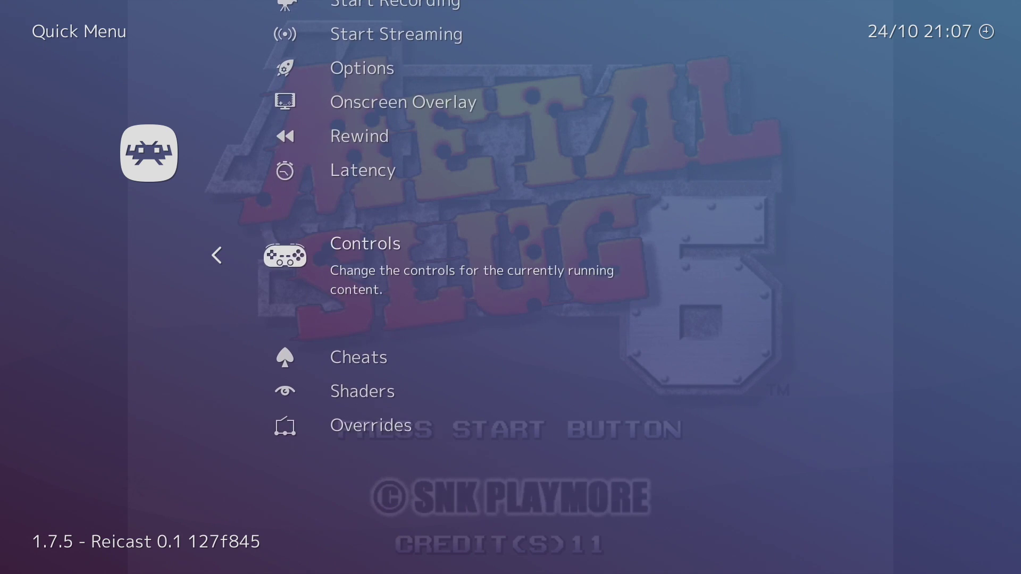
key("Return")
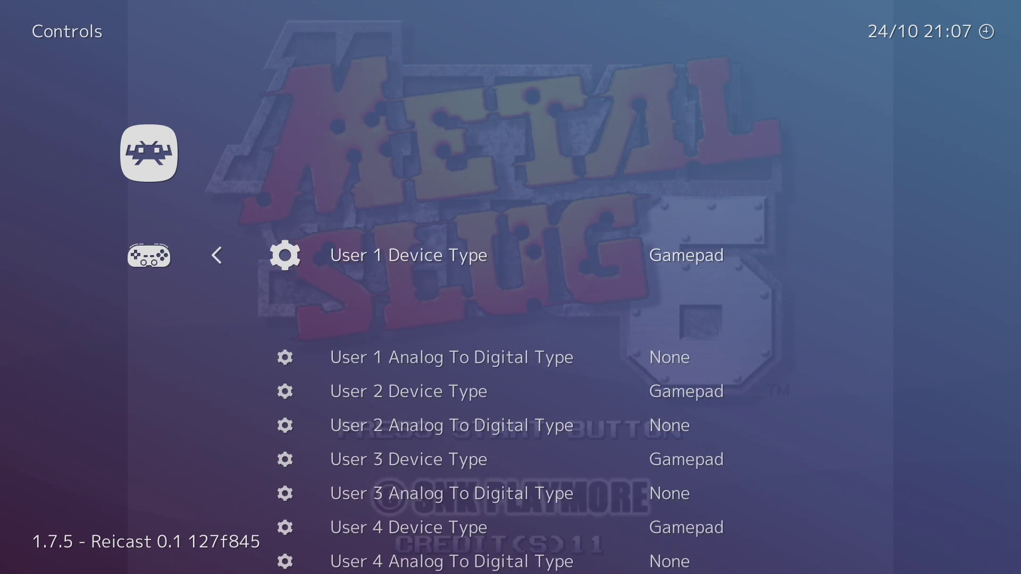
key("Down")
key("Down")
key("Down")
key("Down")
key("Down")
key("Down")
key("Down")
key("Down")
key("Down")
key("Down")
key("Down")
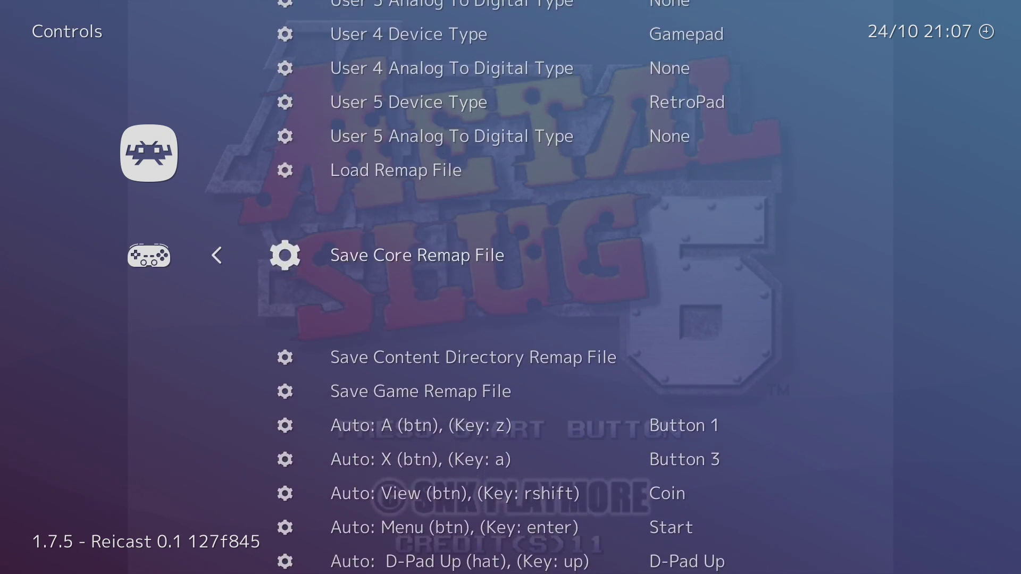
key("Up")
key("Up")
key("Up")
key("Up")
key("Up")
key("Up")
key("Up")
key("Up")
key("Up")
key("Up")
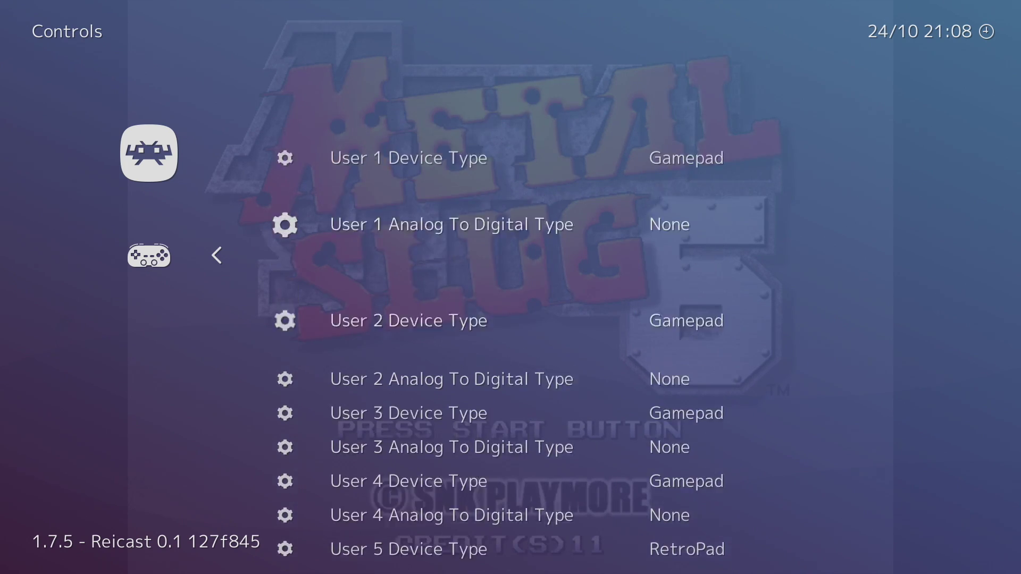
key("Up")
key("BackSpace")
key("Up")
key("Up")
key("Up")
key("Up")
key("Up")
key("Up")
key("Up")
key("Up")
key("Up")
key("Up")
key("Up")
key("Up")
key("Up")
key("Up")
key("Up")
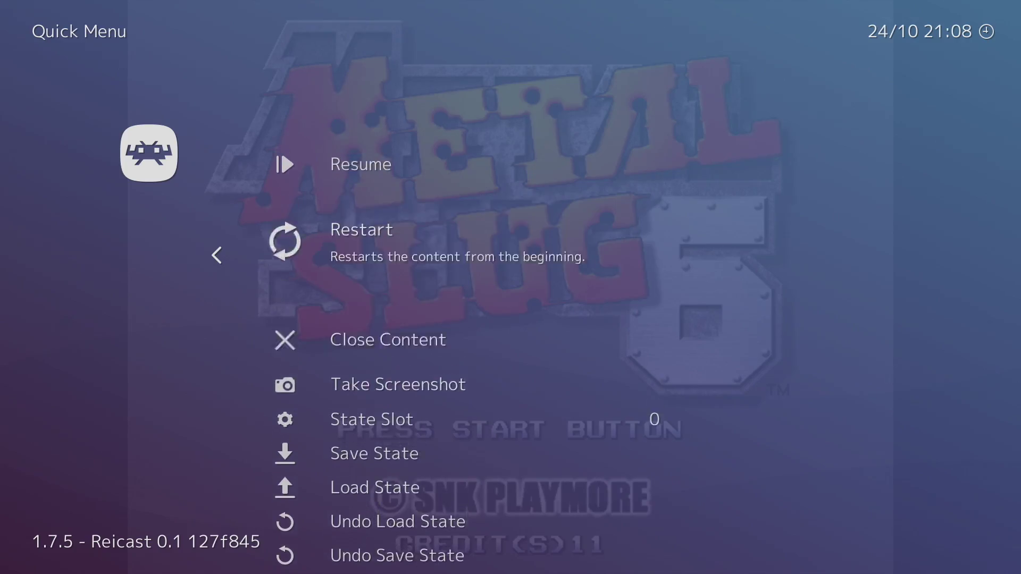
key("Return")
key("Return")
Step: Start Metal Slug 6 on EASY mode with Eri as the soldier
key("Left")
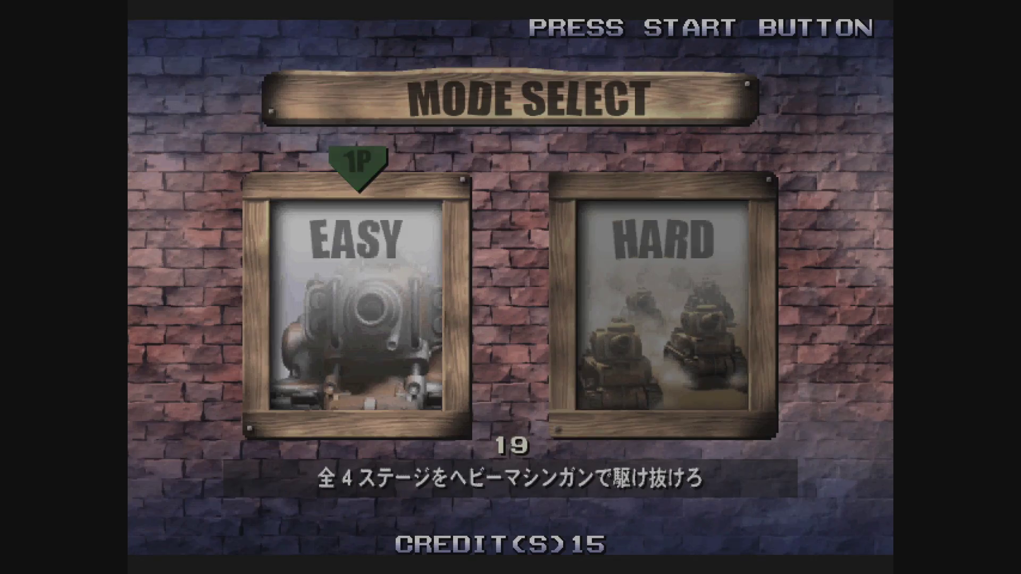
key("Return")
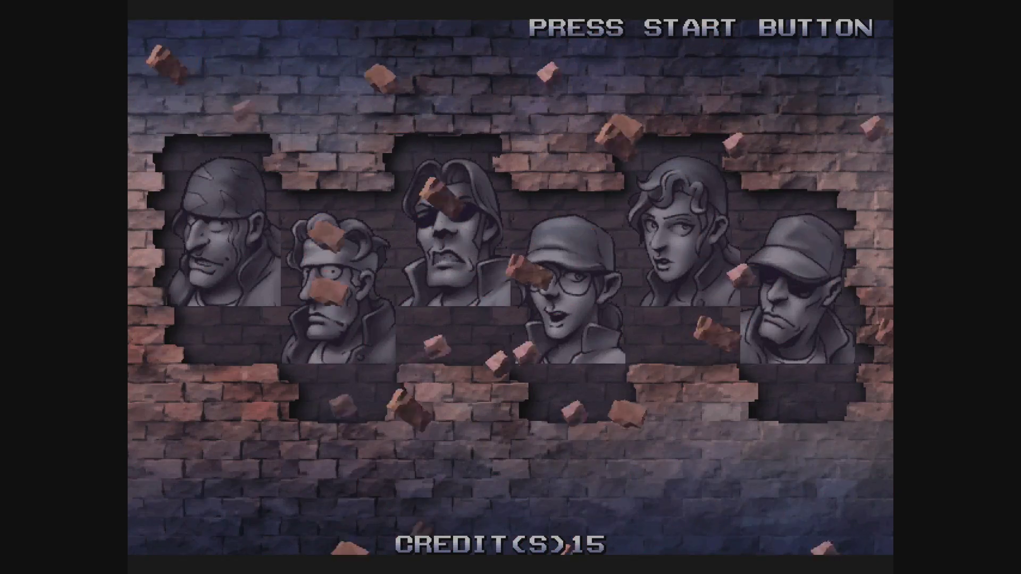
key("Right")
key("Right")
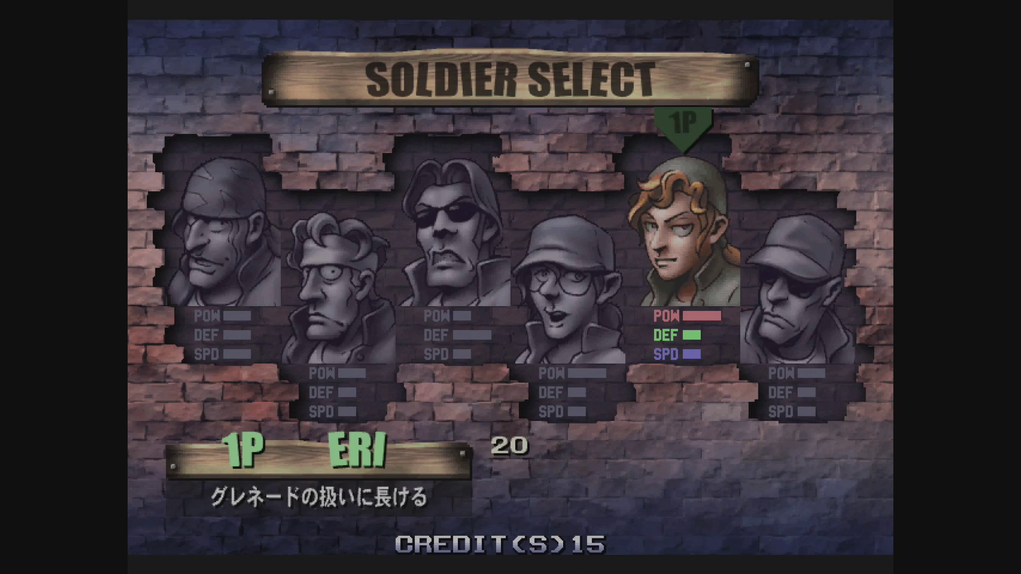
key("Return")
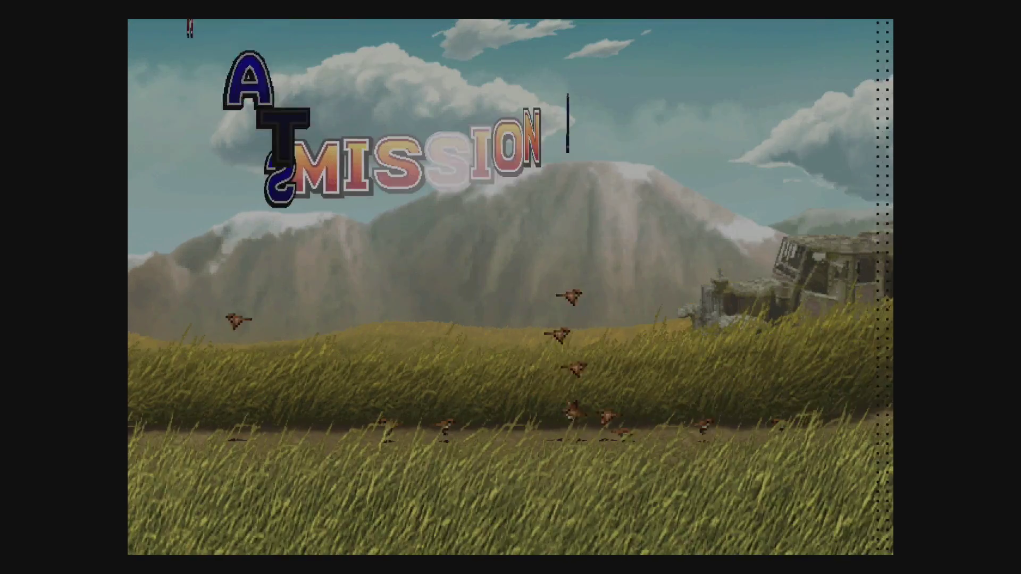
Step: Advance right through Mission 1 shooting soldiers and freeing the tied-up hostage
key("z")
key("z")
key("z")
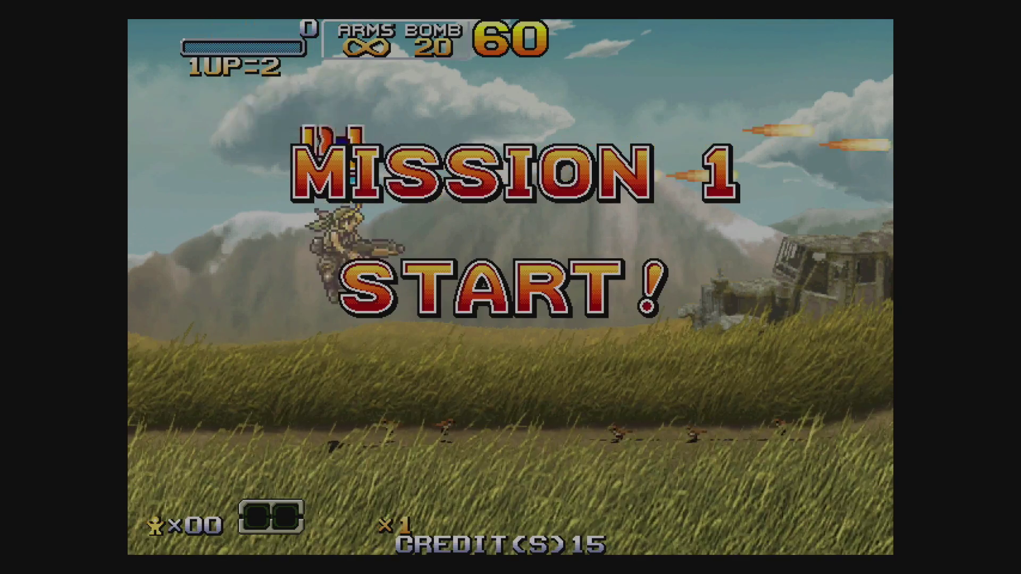
key("Right")
key("z")
key("z")
key("z")
key("z")
key("z")
key("z")
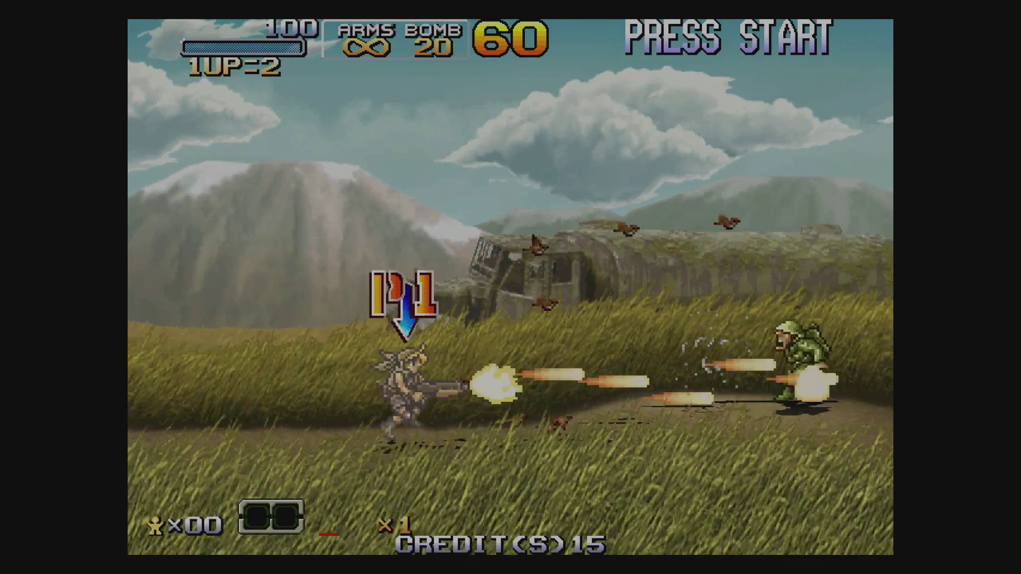
key("Up")
key("Right")
key("z")
key("z")
key("z")
key("z")
key("z")
key("z")
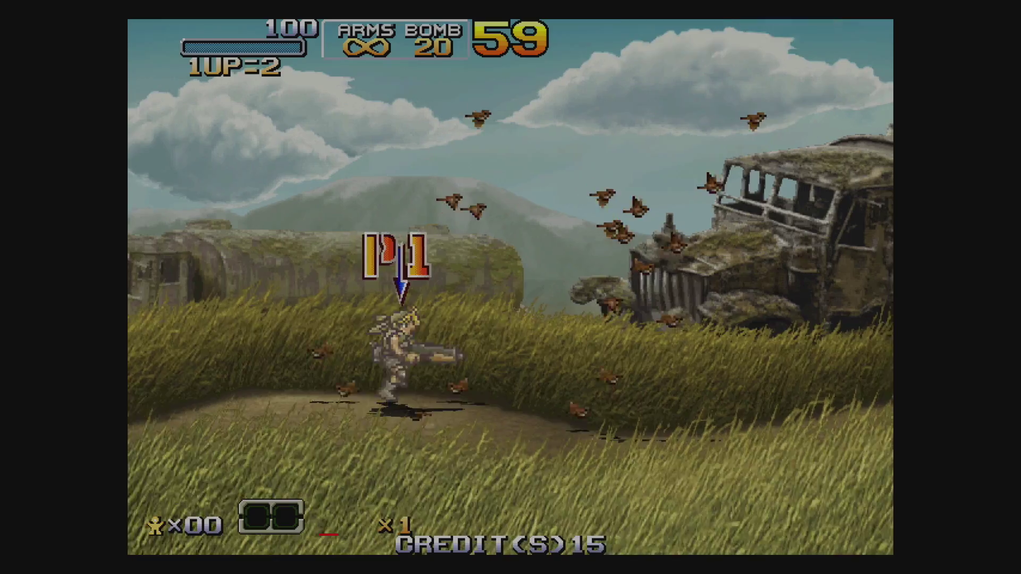
key("Up")
key("z")
key("z")
key("z")
key("Right")
key("z")
key("z")
key("z")
key("z")
key("z")
key("z")
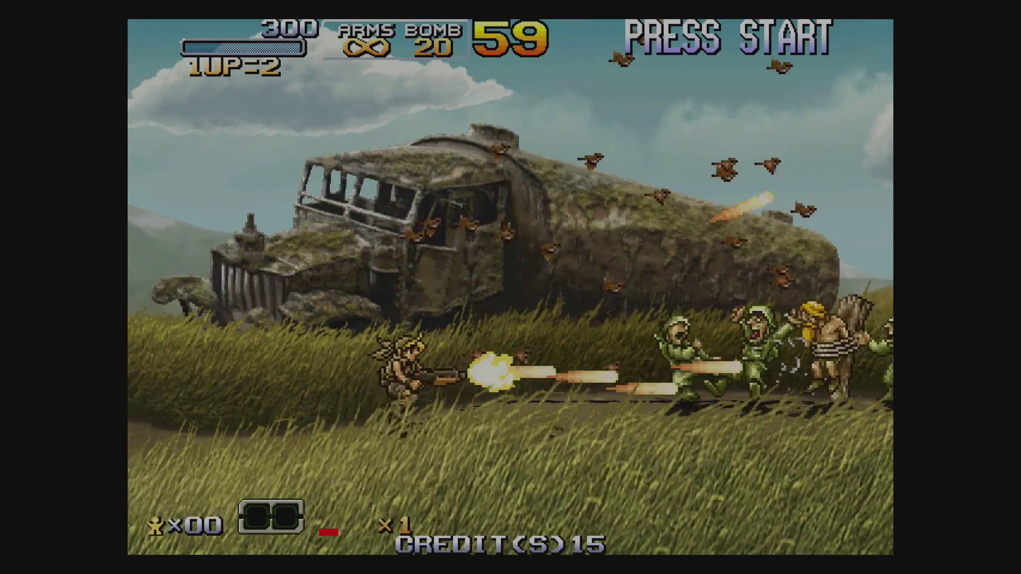
key("Up")
key("z")
key("z")
key("z")
key("Right")
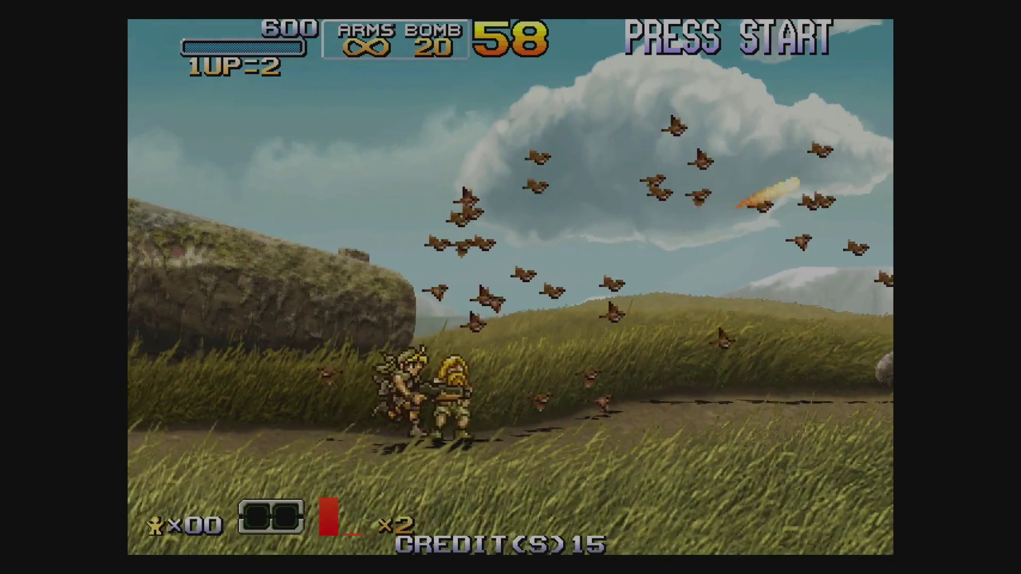
key("z")
key("z")
Step: Grab the bomb supply, clear the watchtower soldiers, and bomb the covered wagon
key("Right")
key("z")
key("z")
key("z")
key("Up")
key("z")
key("z")
key("z")
key("z")
key("z")
key("z")
key("z")
key("z")
key("z")
key("z")
key("z")
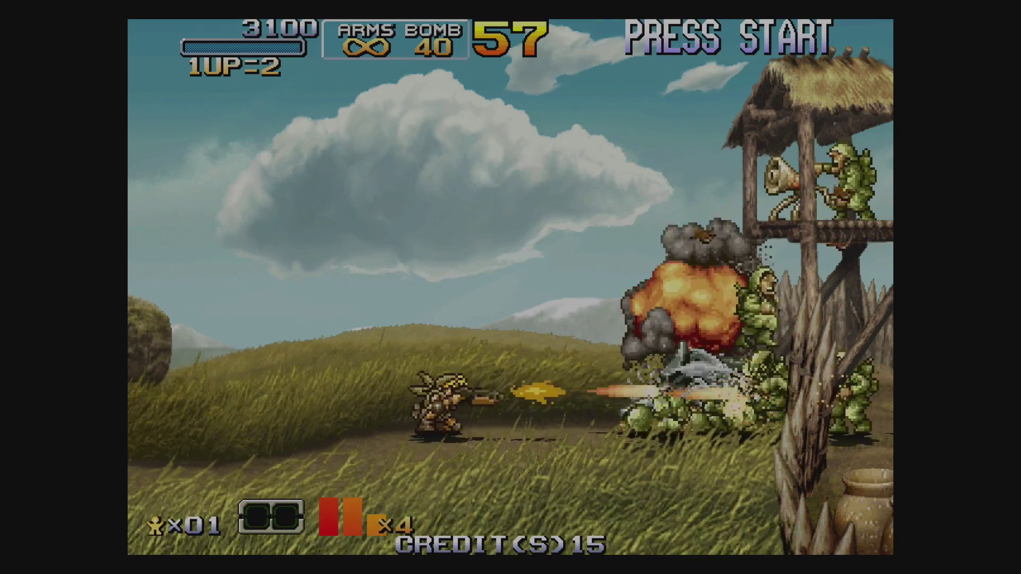
key("Up")
key("z")
key("z")
key("Right")
key("z")
key("z")
key("z")
key("z")
key("z")
key("z")
key("Right")
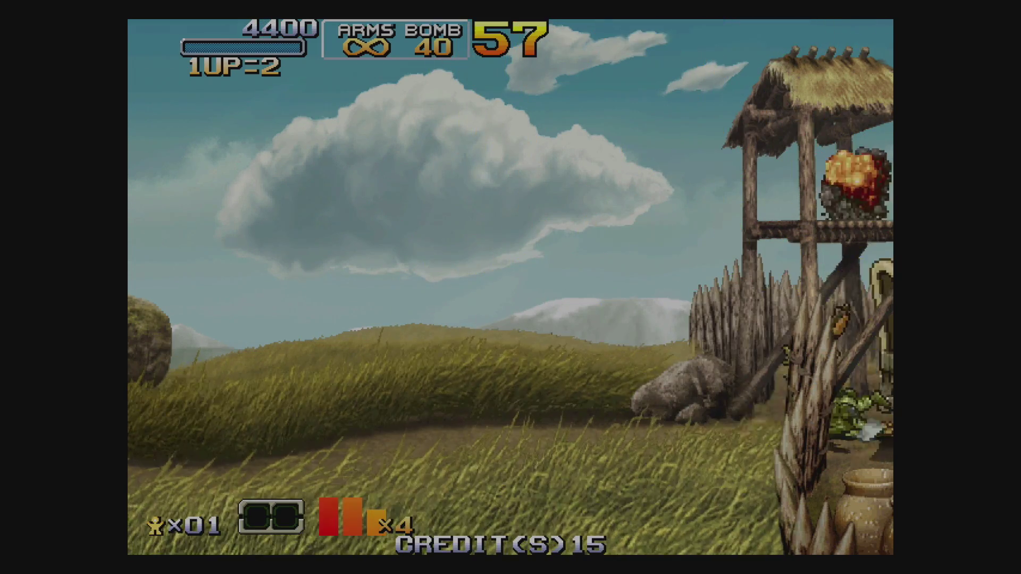
key("z")
key("z")
key("x")
key("x")
key("x")
key("x")
key("x")
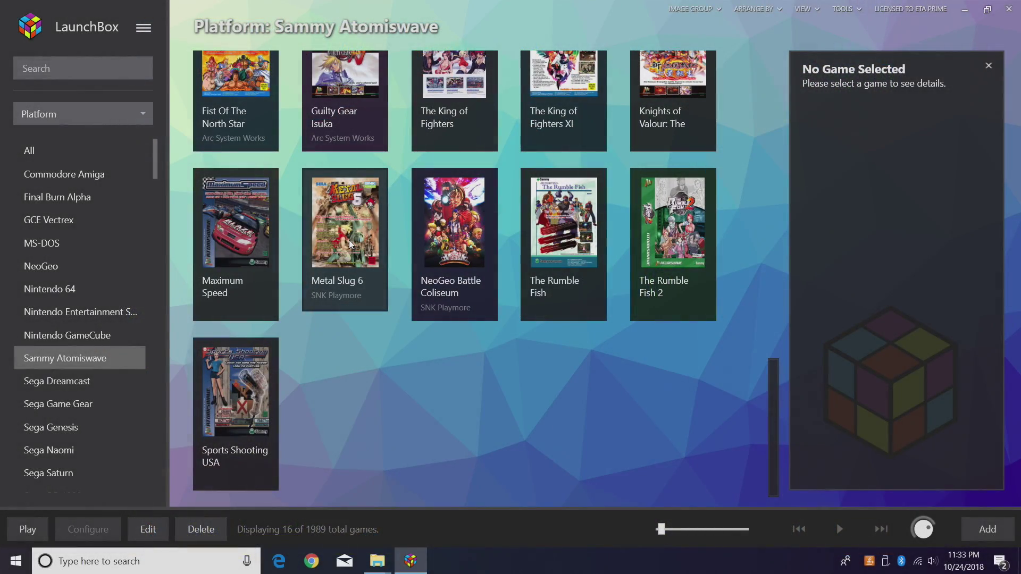
Step: Open the Sega Naomi library and launch Border Down (Rev A)
scroll(65, 404, "down", 1)
scroll(66, 404, "down", 1)
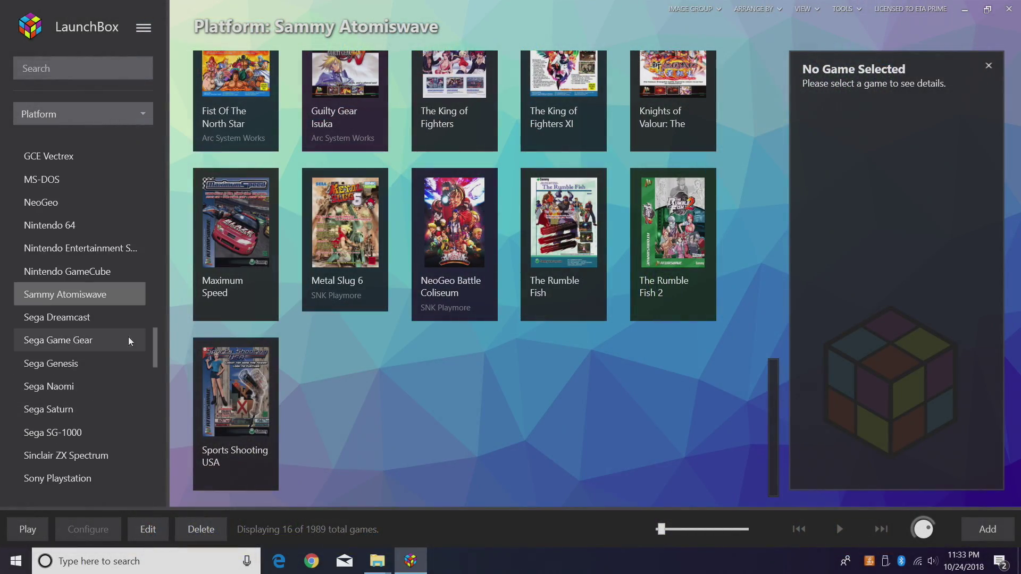
left_click(56, 387)
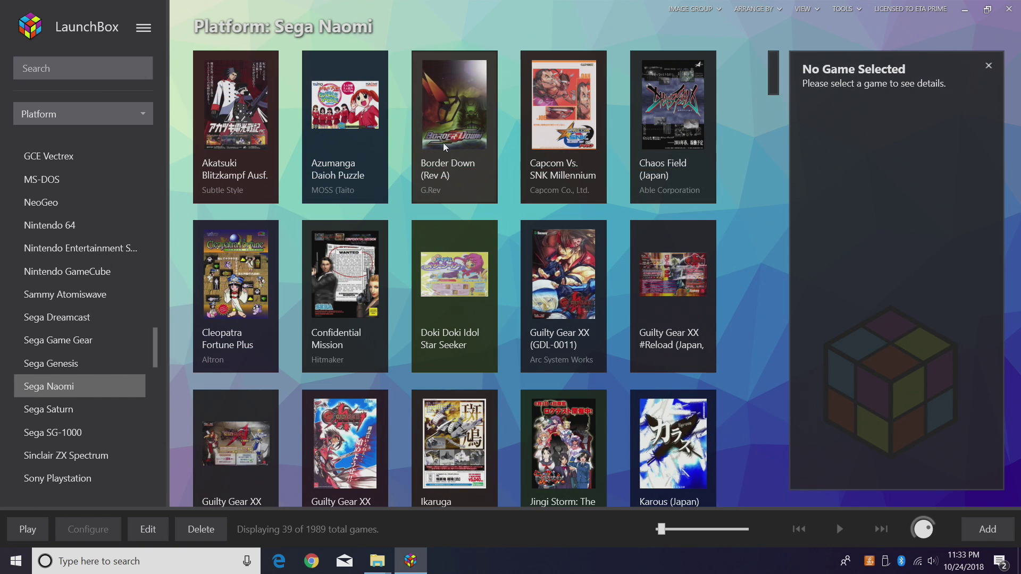
double_click(442, 143)
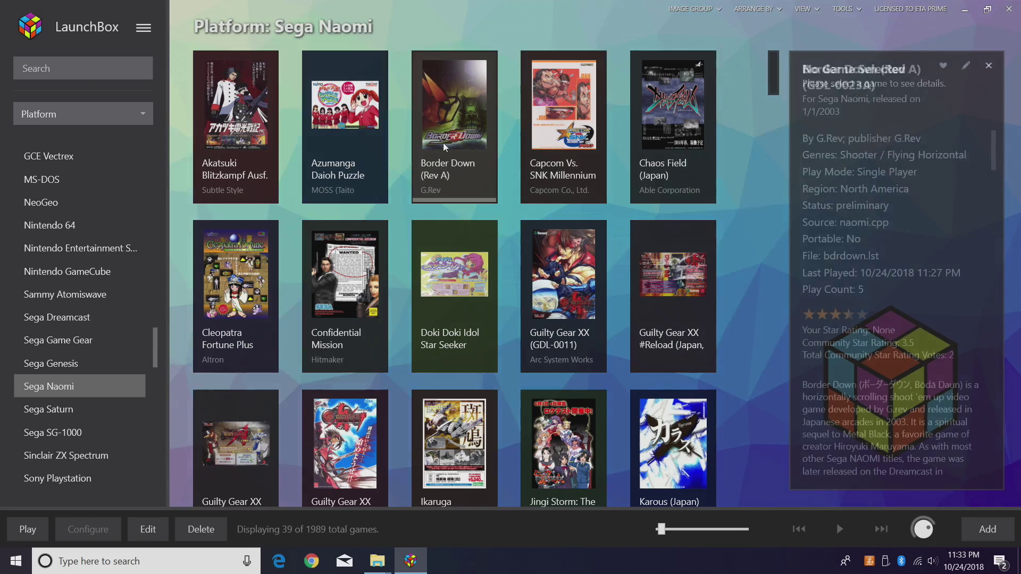